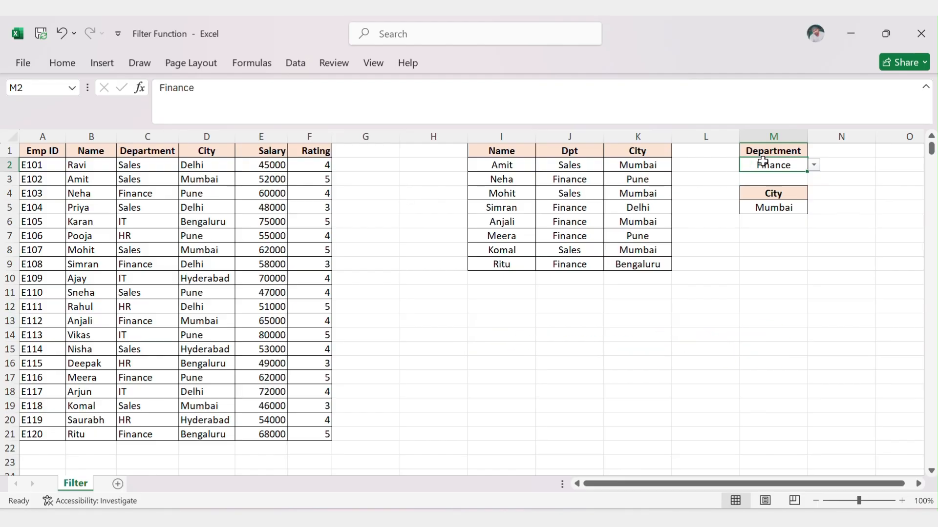
Set the Department criterion in M2 to IT and pick the next listed city for the City criterion in M5.
key(alt+Down)
key(Down)
key(Return)
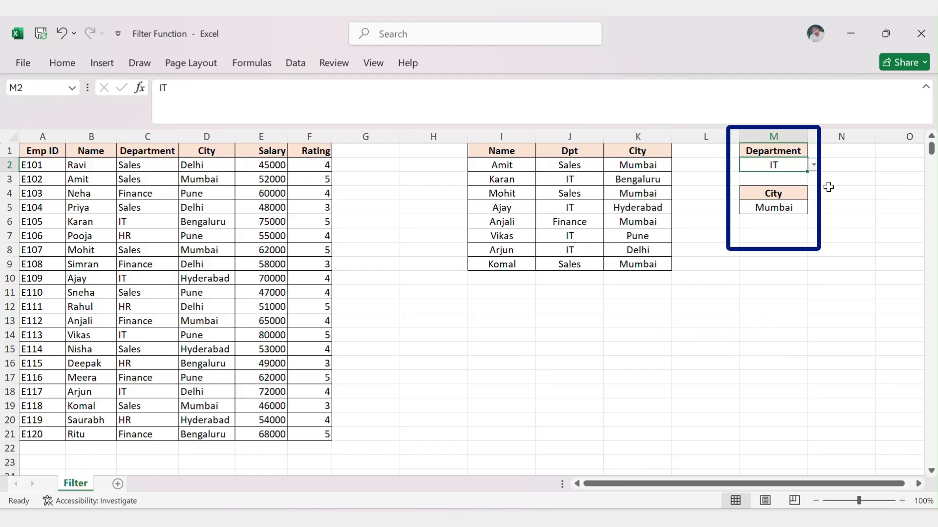
click(770, 209)
key(alt+Down)
key(Down)
key(Return)
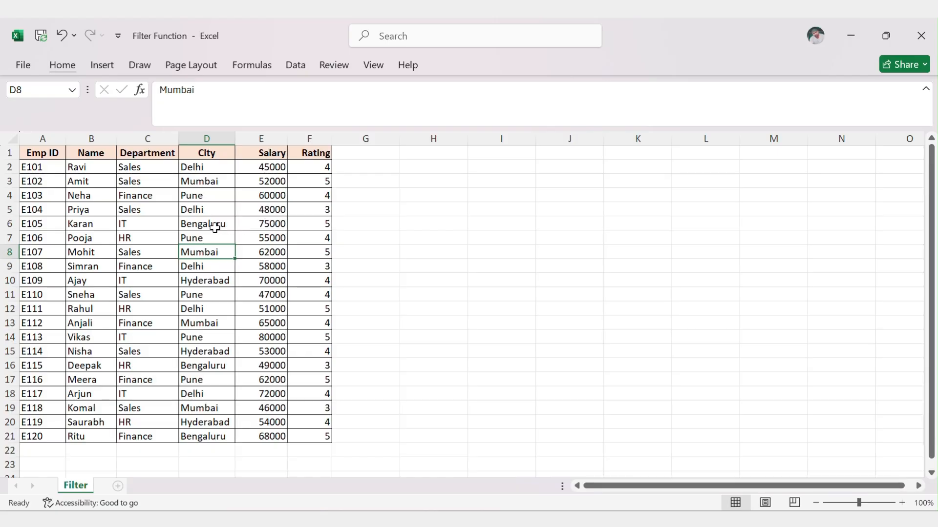
Turn on filtering for the employee table and filter the Department column to show only Sales.
click(215, 227)
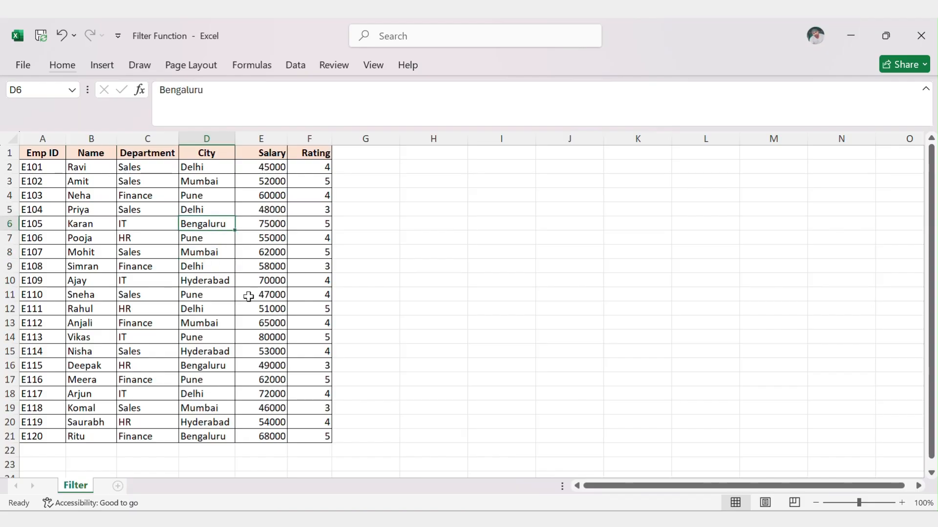
key(ctrl+shift+l)
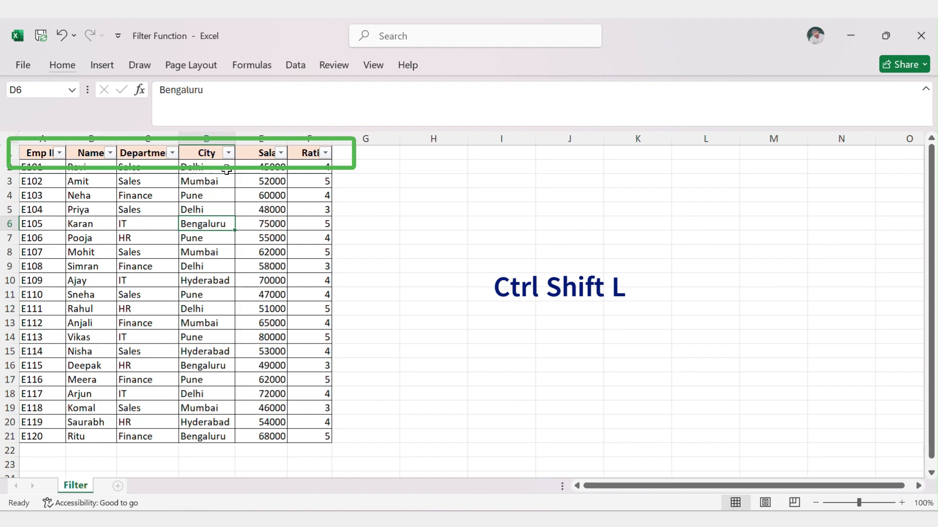
click(172, 153)
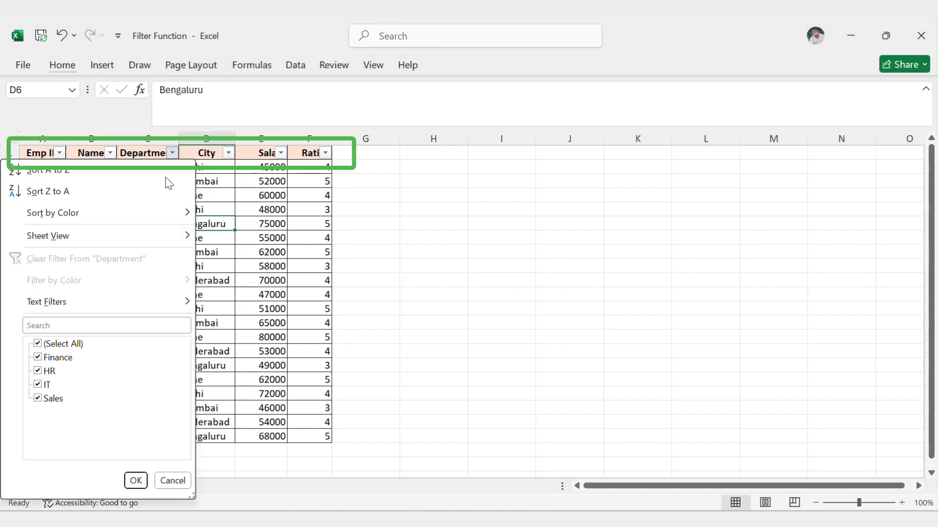
click(69, 345)
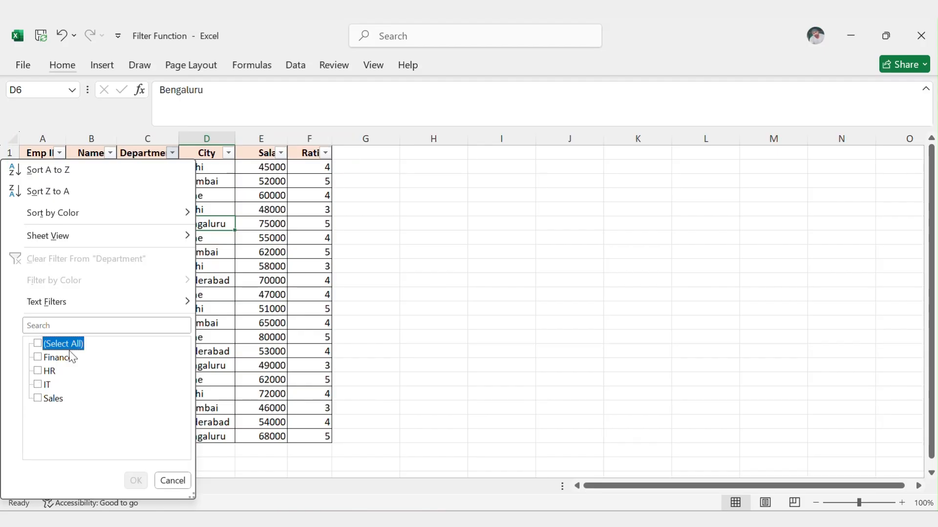
click(54, 401)
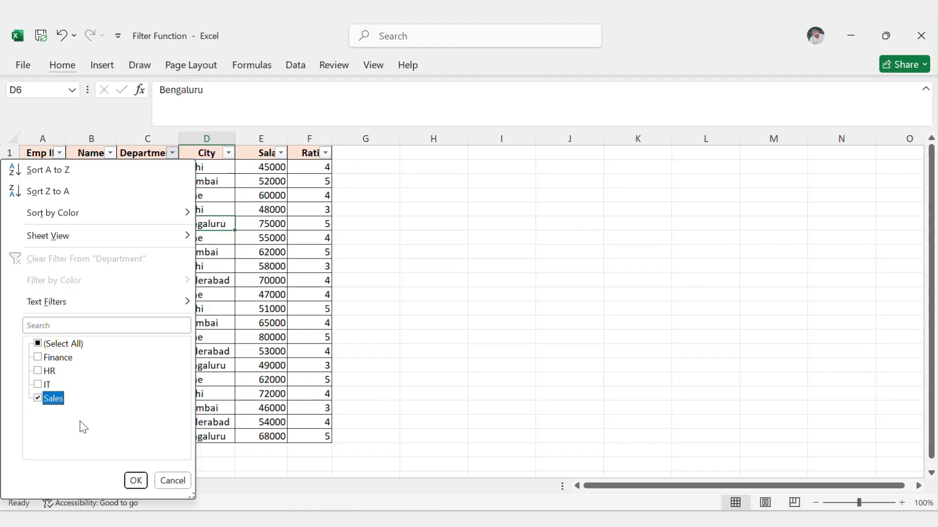
click(135, 480)
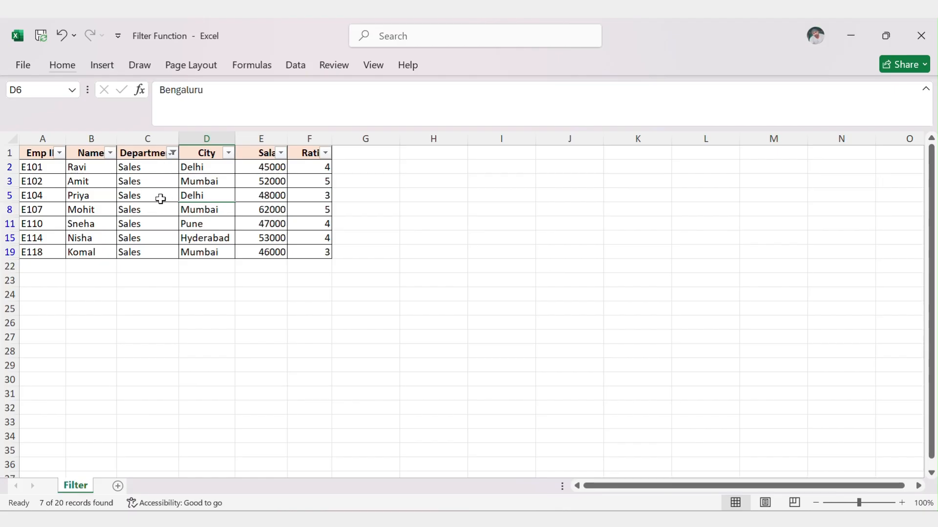
Filter the City column to show only Delhi and remove all filters from the employee table.
click(211, 165)
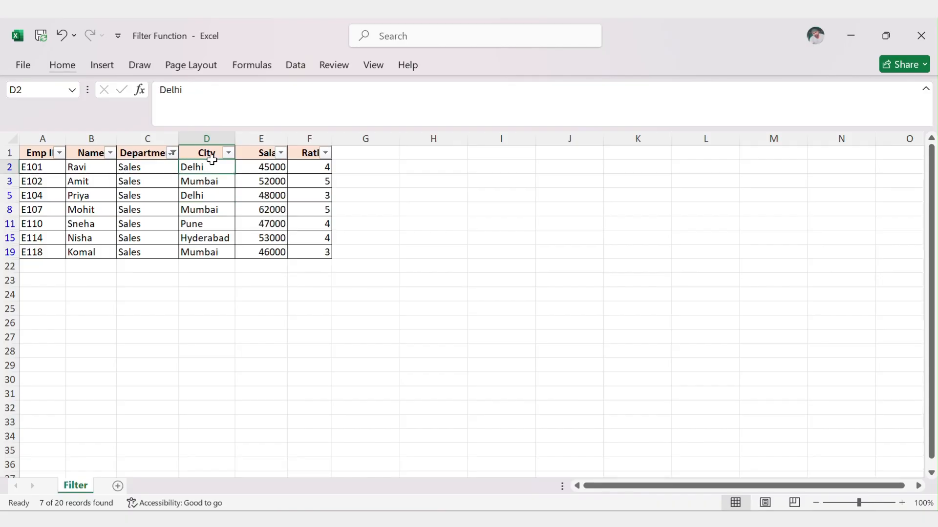
click(210, 155)
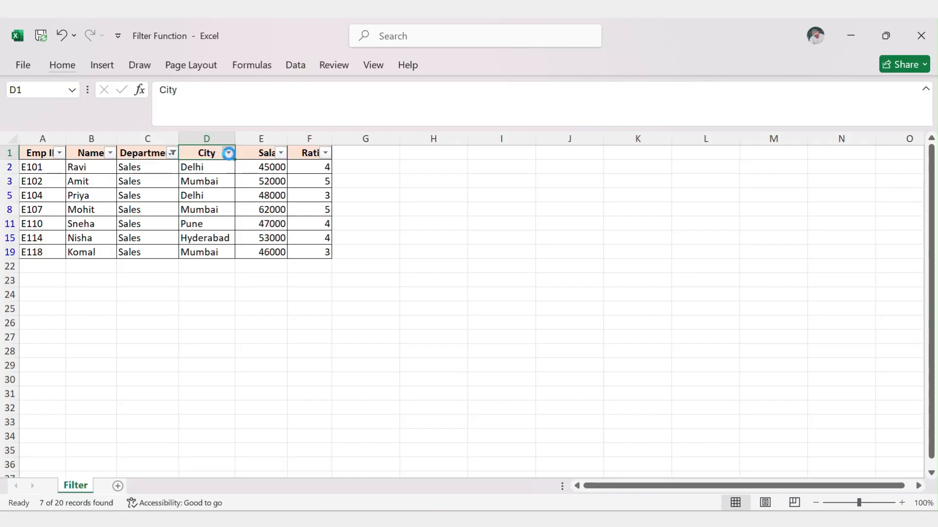
click(228, 153)
click(110, 345)
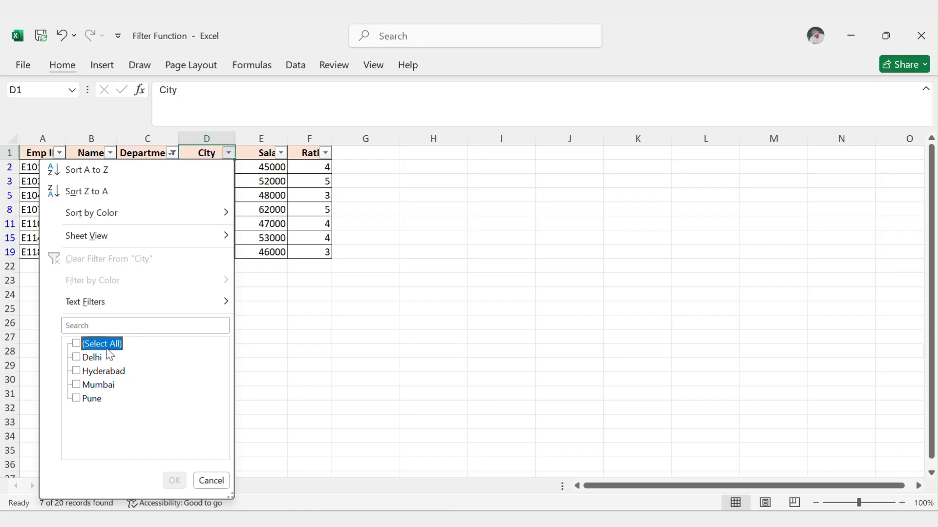
click(81, 358)
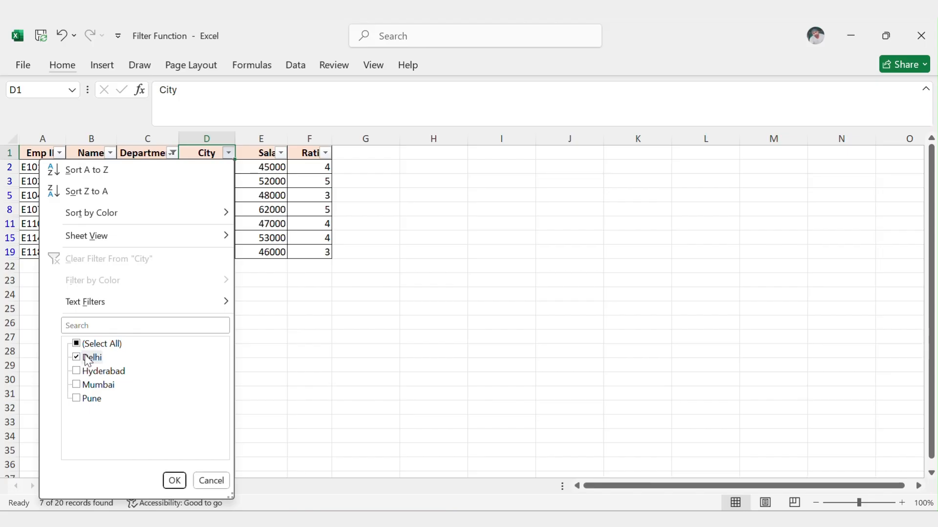
click(174, 480)
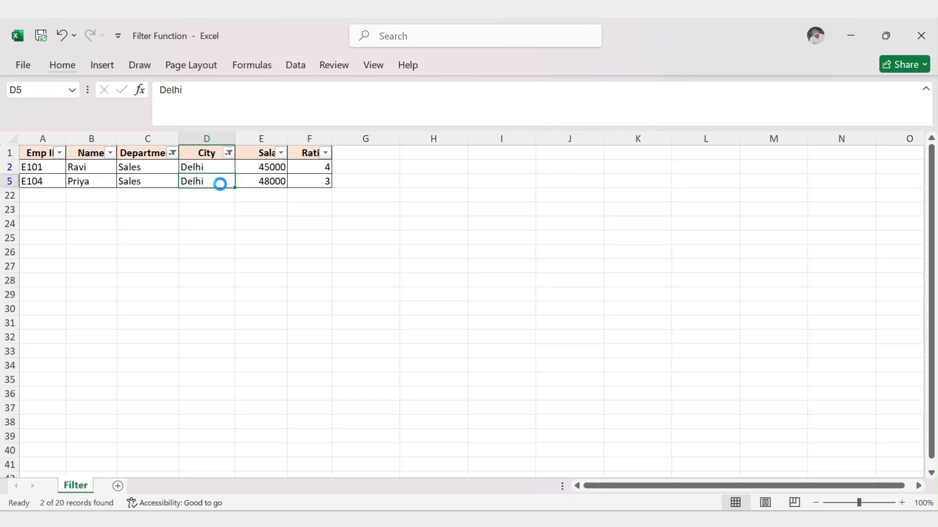
key(ctrl+shift+l)
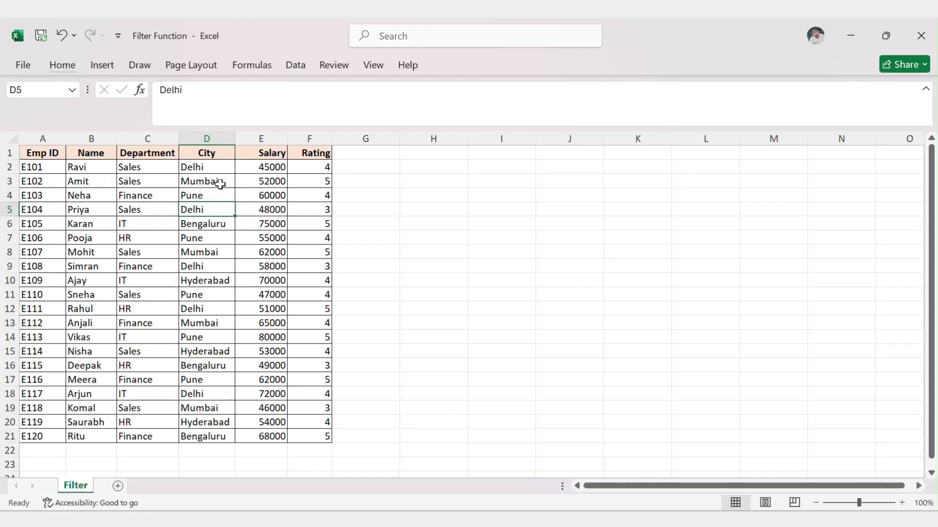
Copy the table headers in A1:F1 and paste them starting at I1.
drag(31, 154, 309, 153)
key(ctrl+c)
key(ctrl+shift+Right)
key(Right)
key(Right)
key(Right)
key(Right)
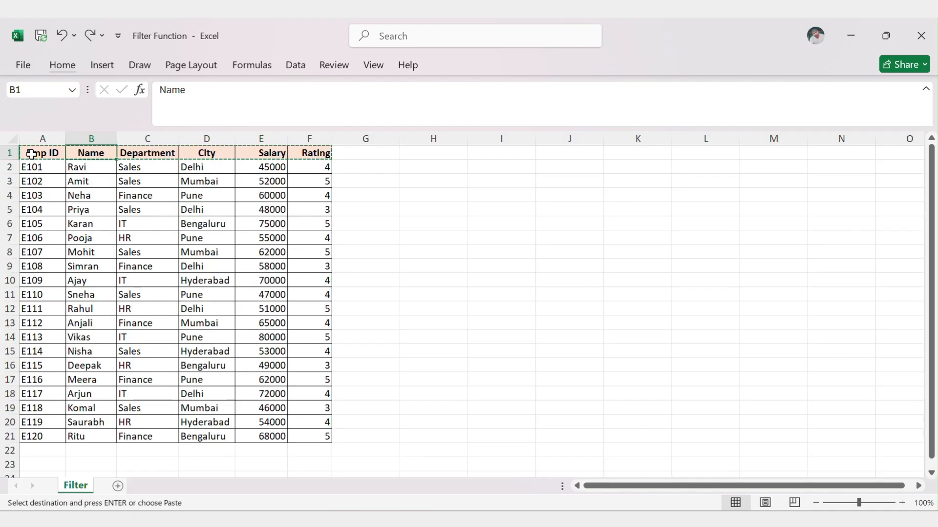
key(Right)
key(Right)
key(Right)
key(Right)
key(ctrl+v)
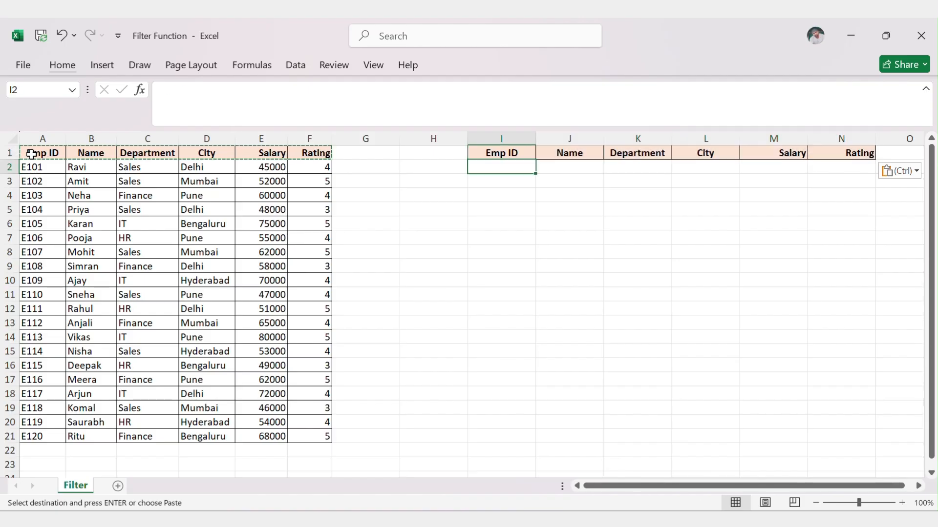
Enter the formula =FILTER(A:F,C:C="Sales") in I2 to extract the Sales department records.
key(Down)
text(=fil)
key(Tab)
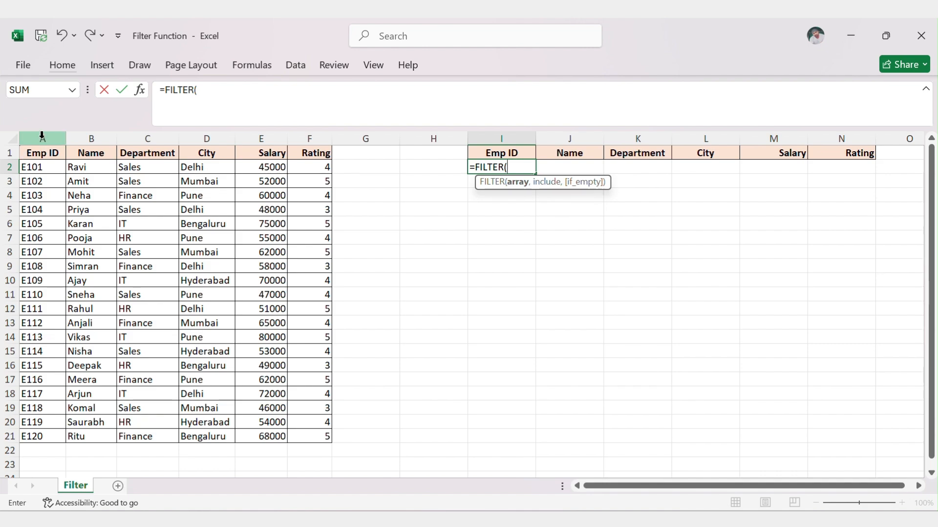
click(41, 136)
drag(42, 136, 341, 137)
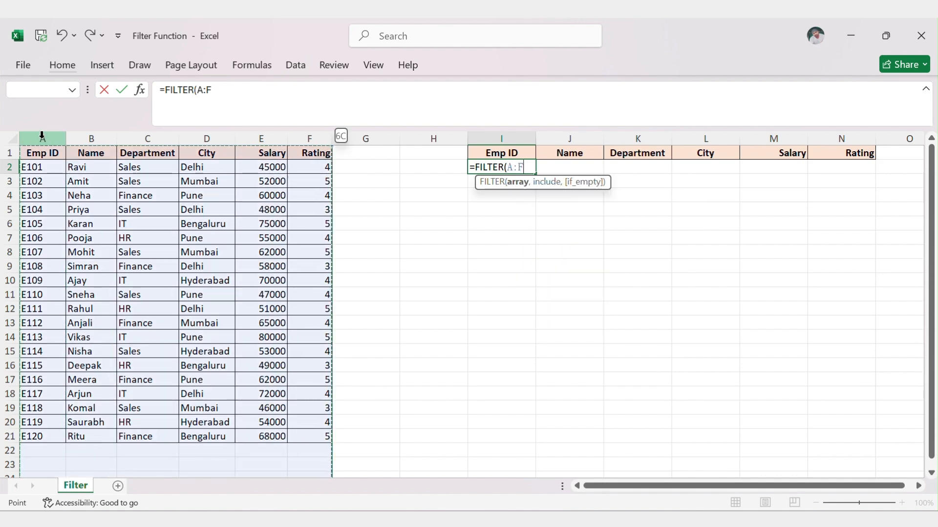
text(,)
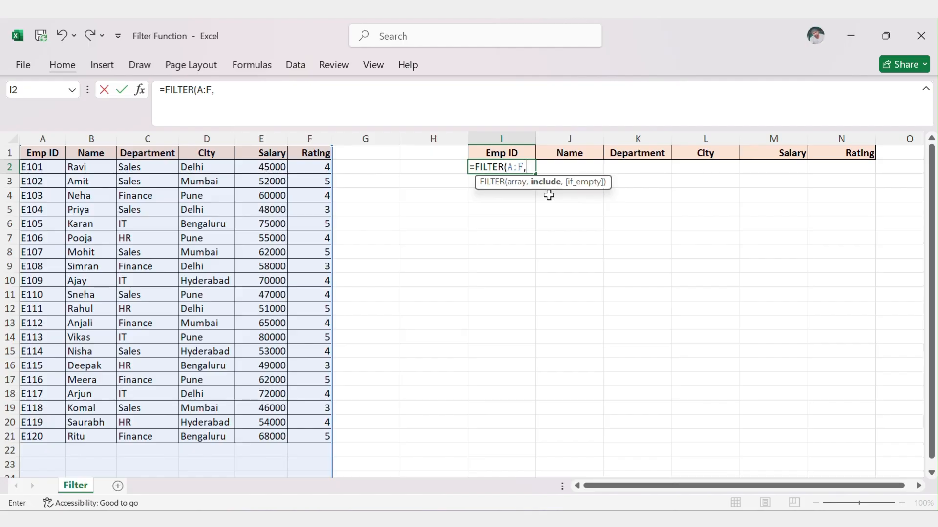
click(149, 133)
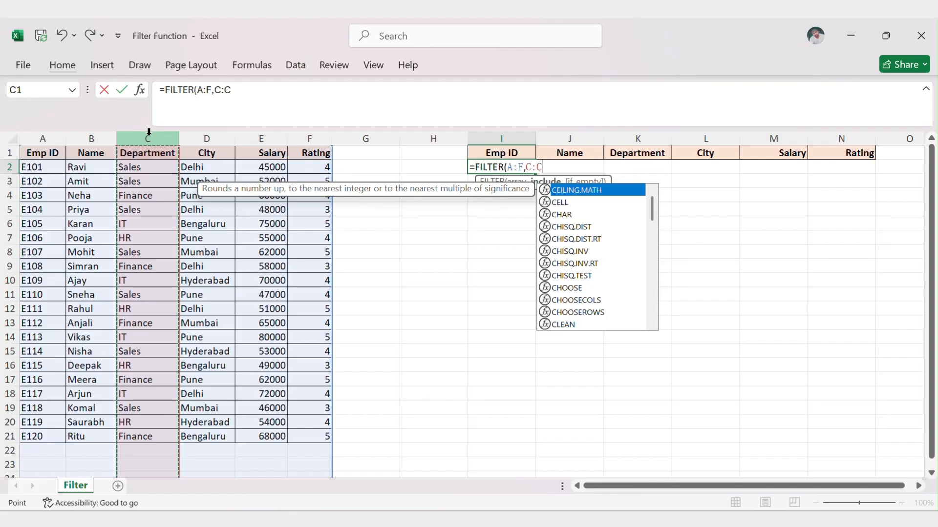
text(=)
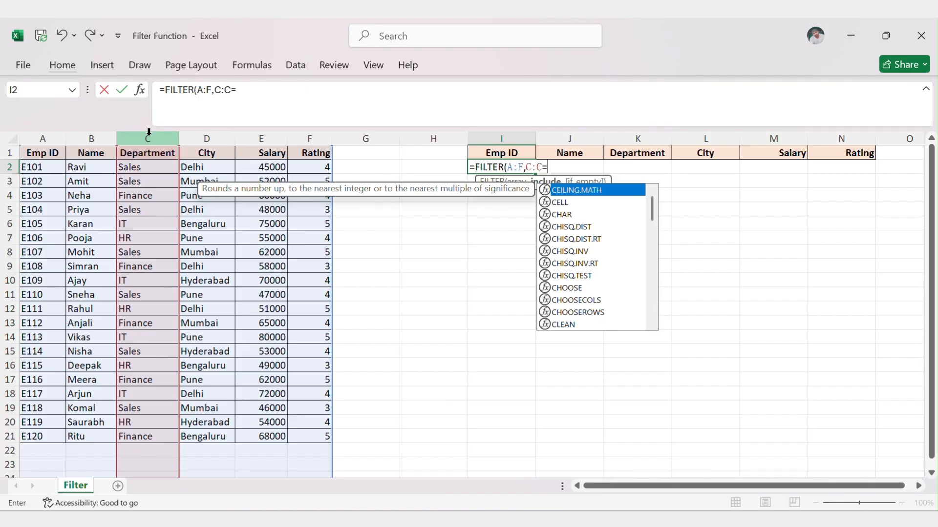
text("Sales)
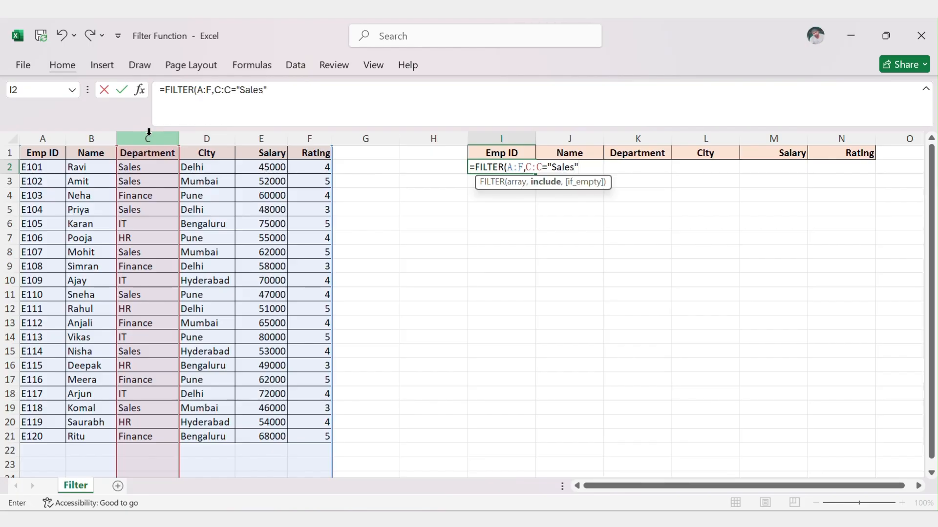
text( ))
key(ctrl+Return)
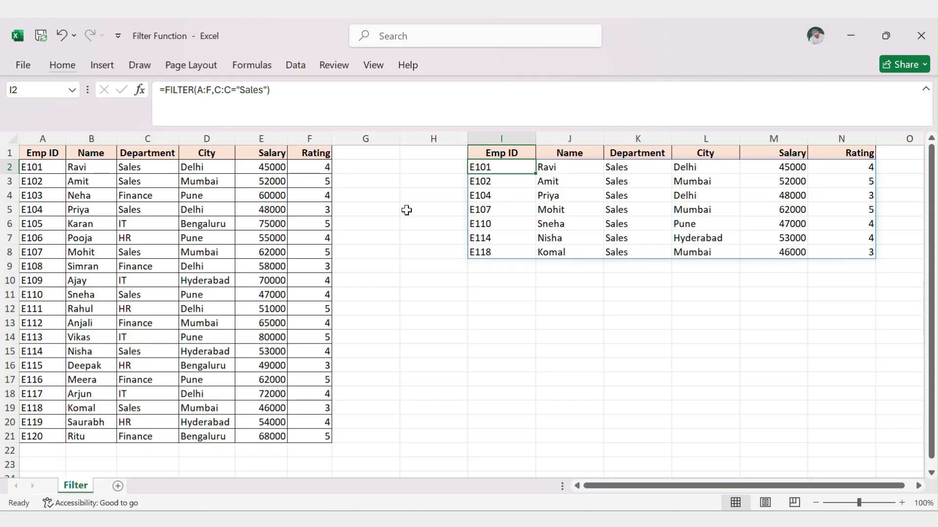
Extend the I2 formula to require both conditions: =FILTER(A:F,(C:C="Sales")*(D:D="Delhi")).
click(164, 168)
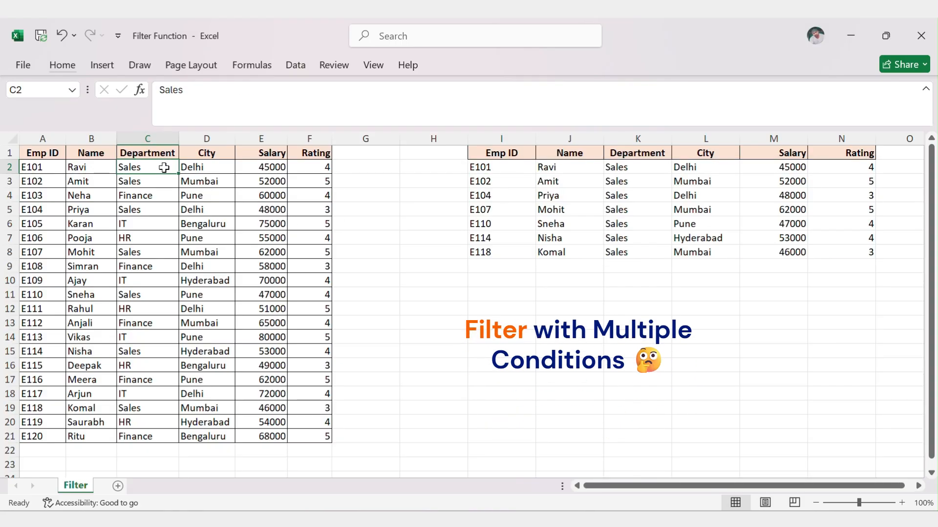
click(218, 169)
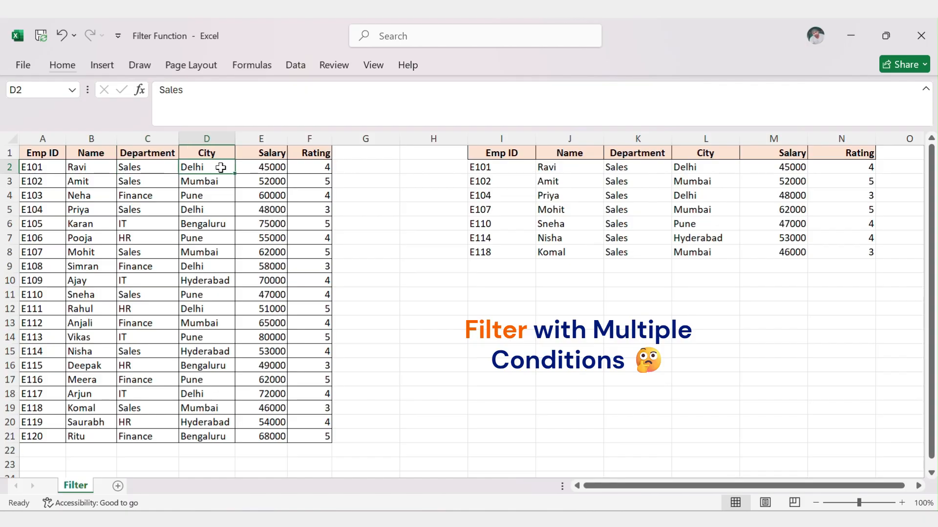
click(513, 167)
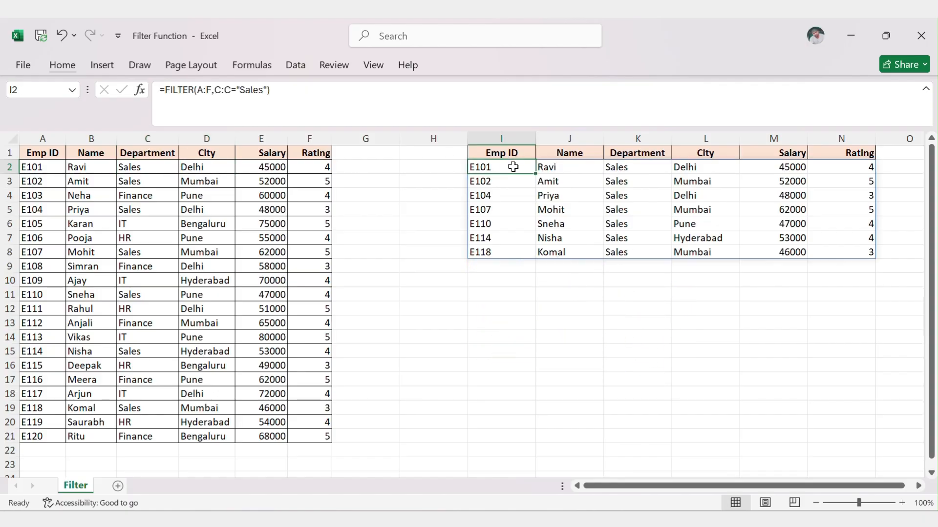
click(215, 89)
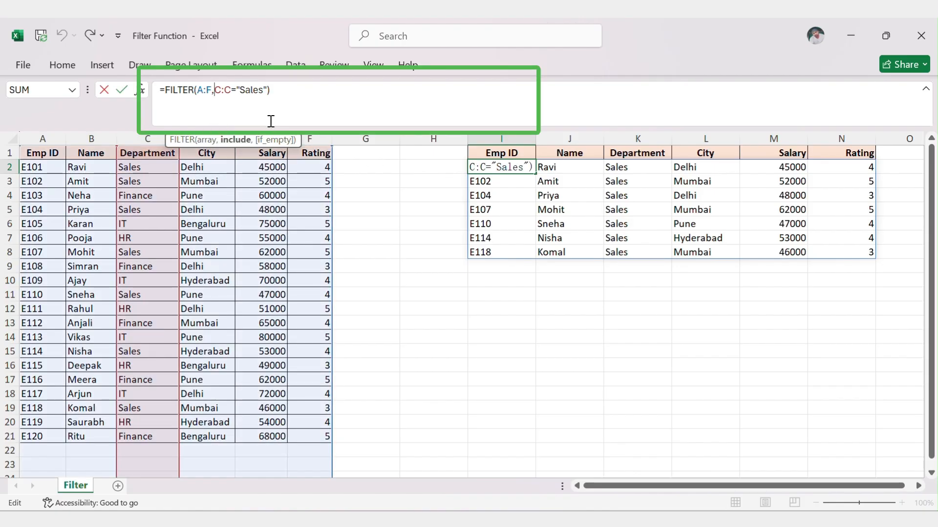
text(()
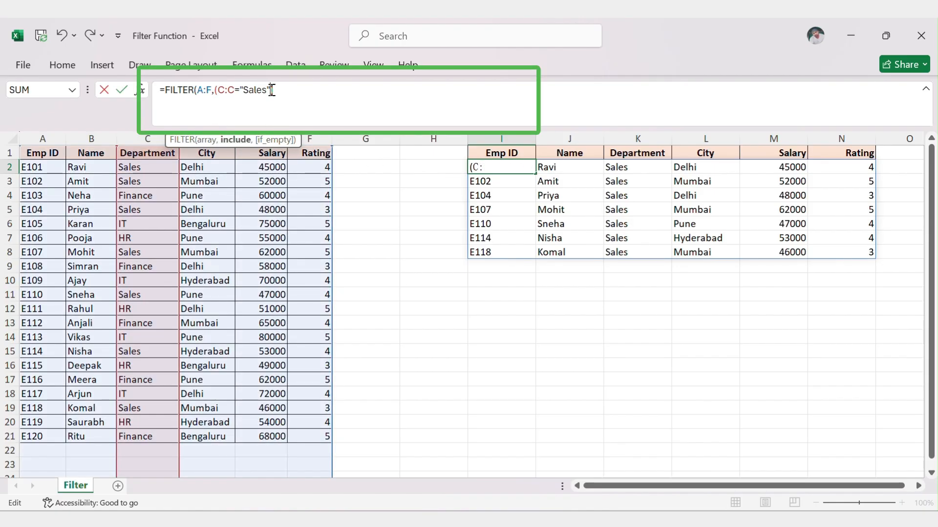
click(272, 90)
text()*)
text(()
click(212, 130)
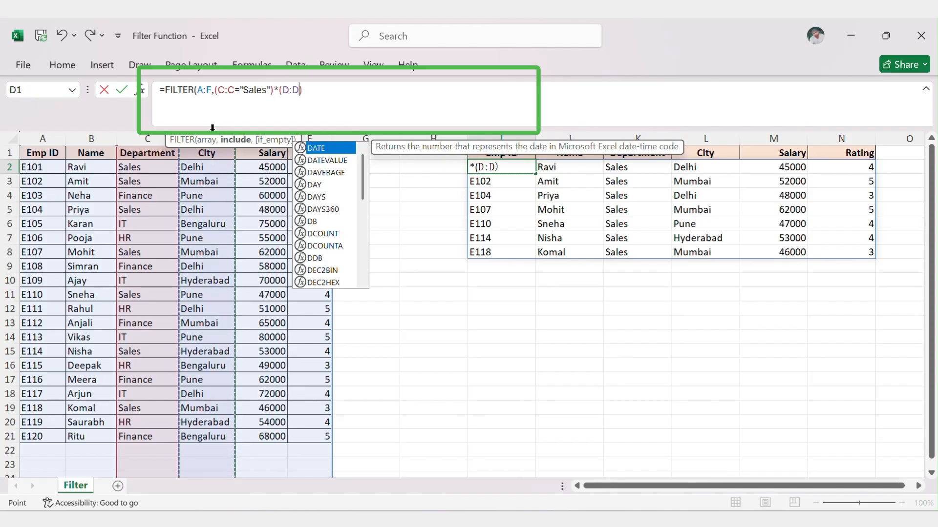
text(=)
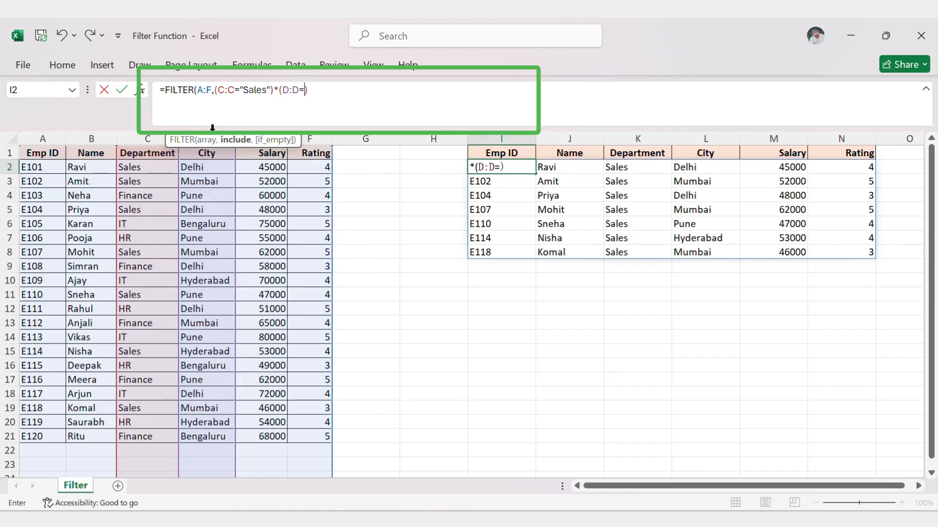
text("Delhi")
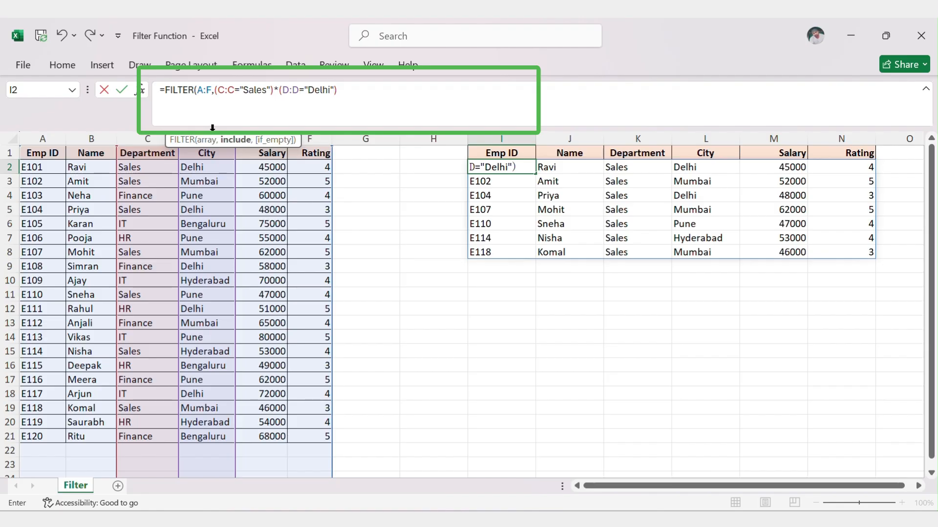
text())
key(ctrl+Return)
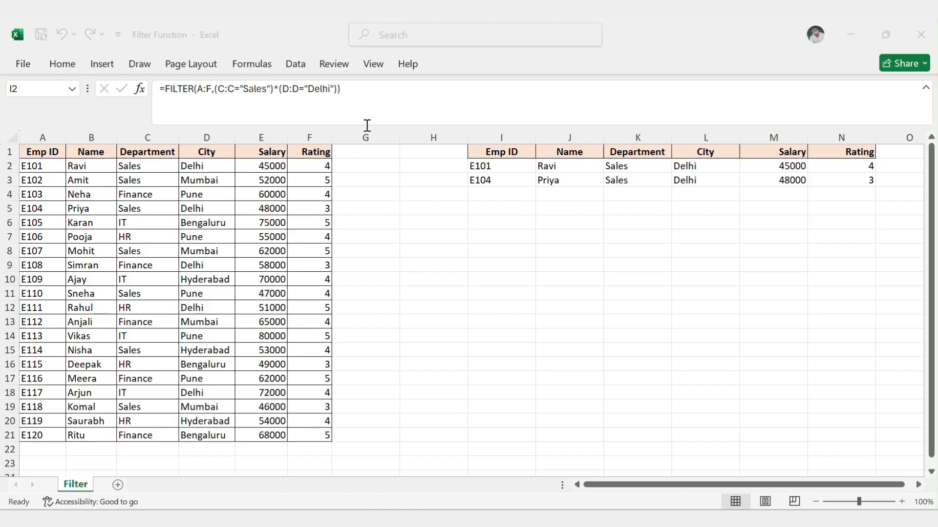
Change the I2 formula to OR logic by replacing the * between the Sales and Delhi conditions with +.
click(279, 92)
key(BackSpace)
text(+)
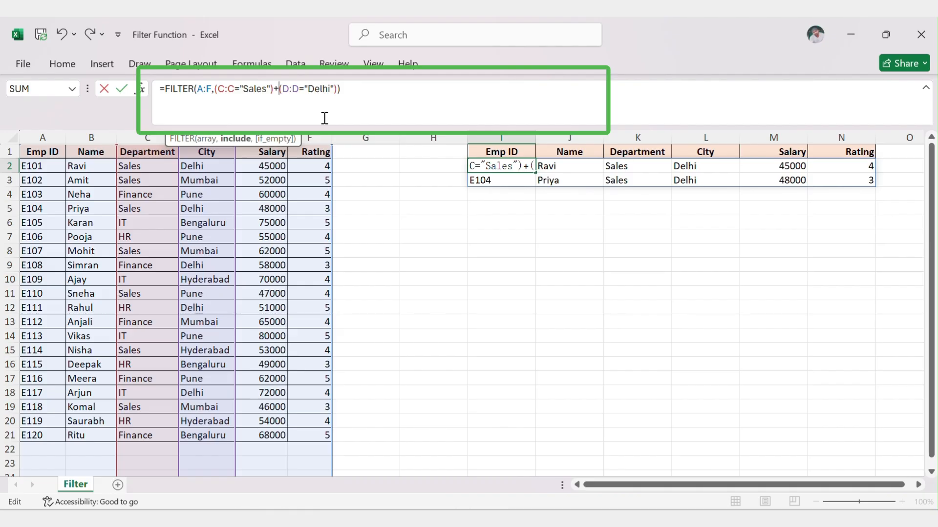
key(Return)
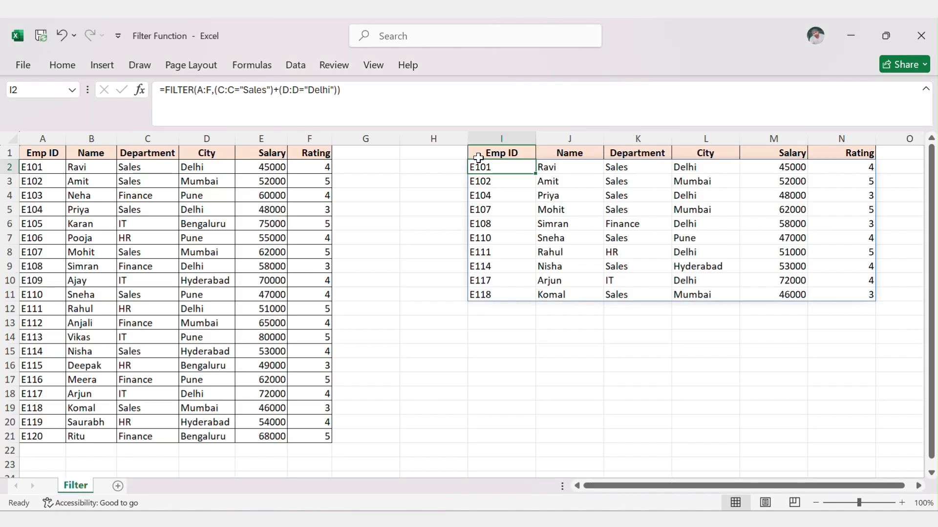
Wrap the I2 FILTER formula in CHOOSECOLS so it returns only columns 2, 4 and 5.
click(166, 89)
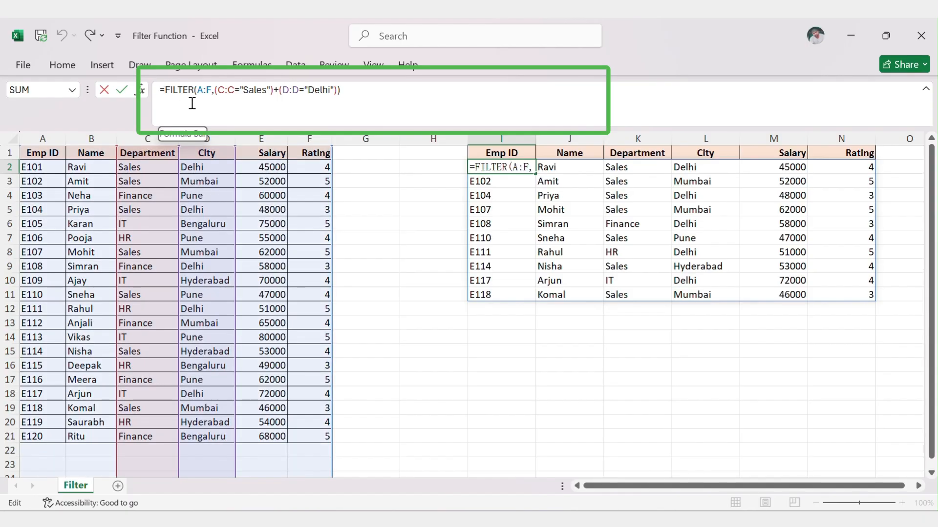
text(choosecol)
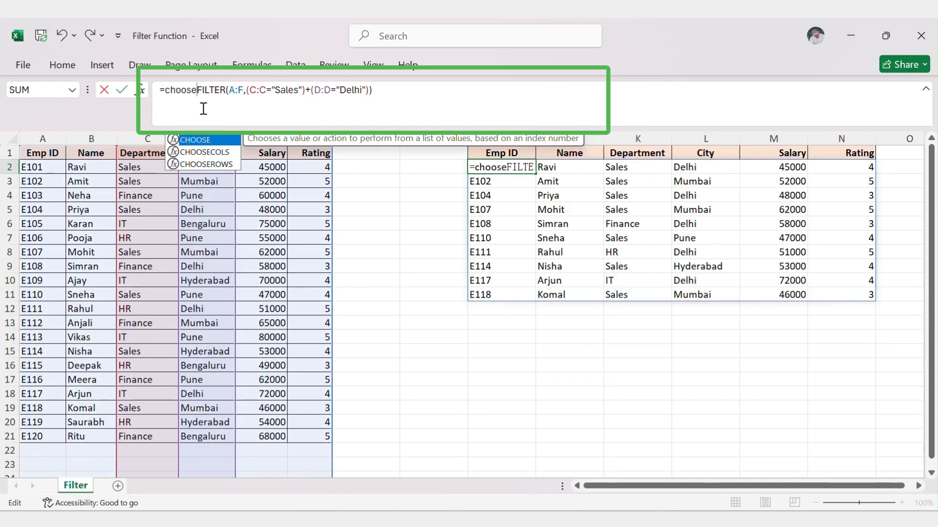
key(Tab)
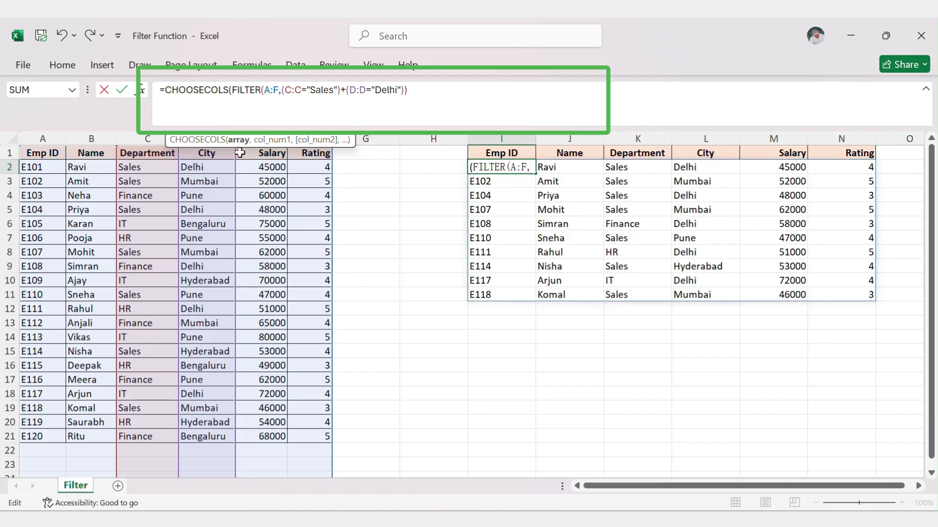
text(()
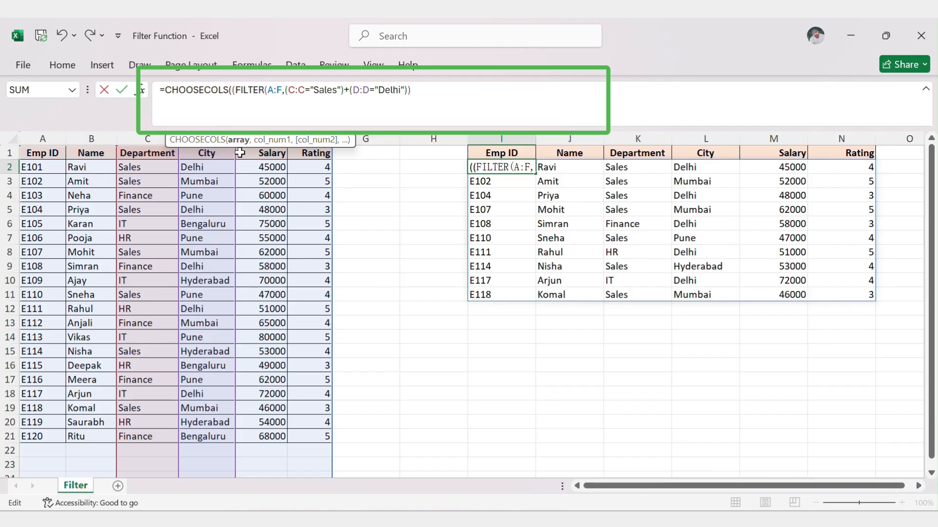
click(429, 93)
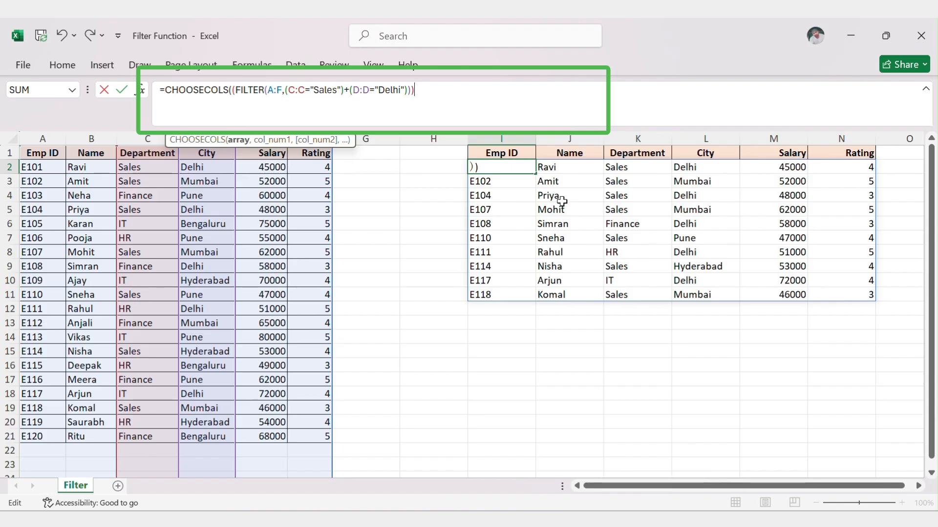
text(,)
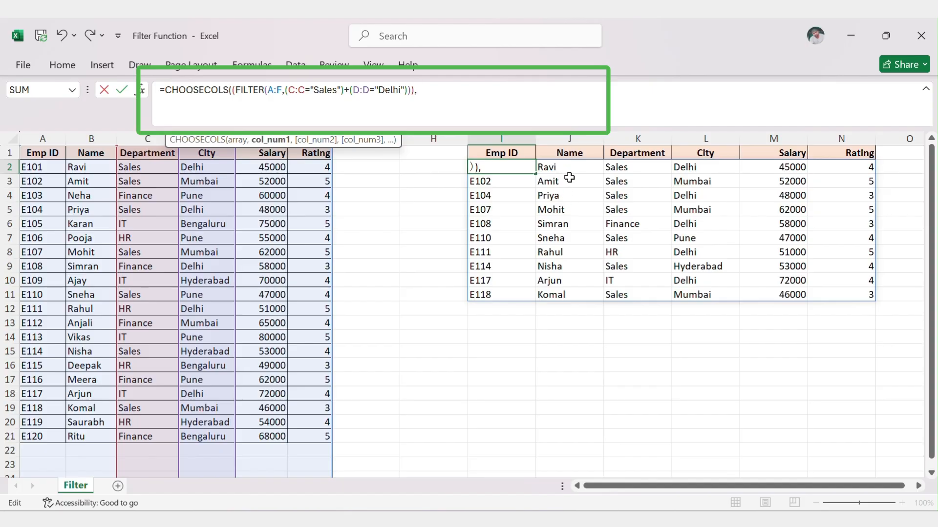
text(2,4,)
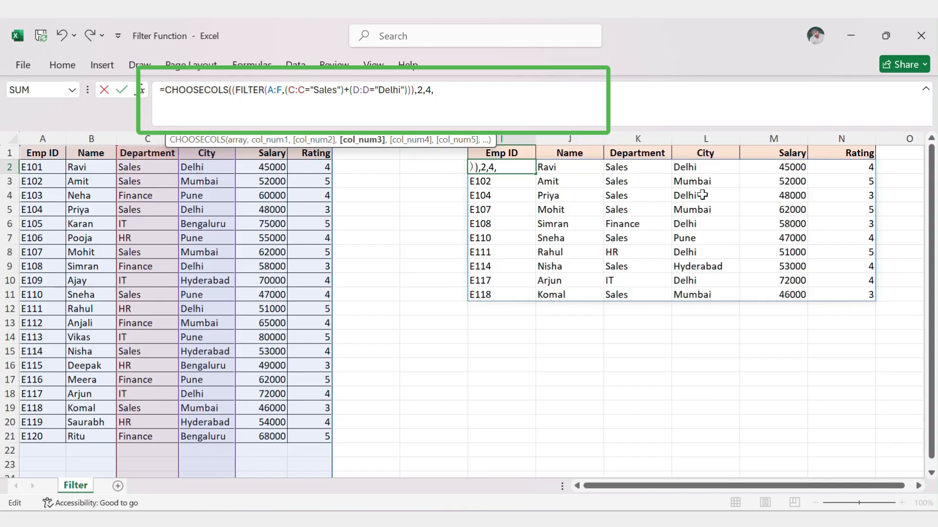
text(5))
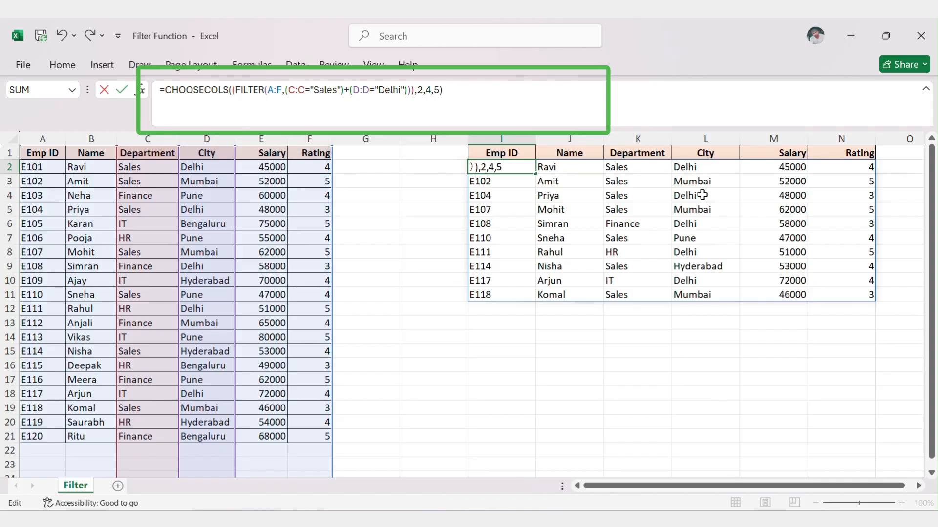
key(ctrl+Return)
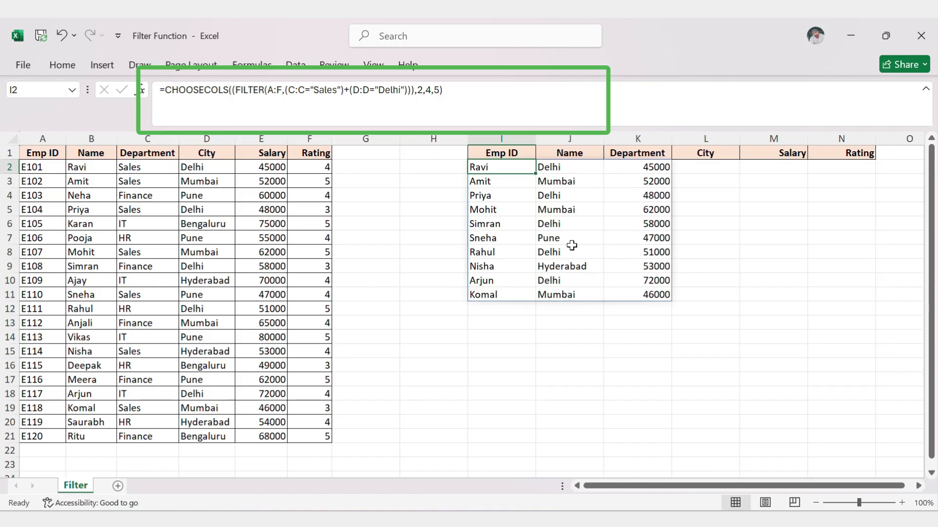
Copy the Name header from J1 into I1 and the City header from L1 into J1.
click(552, 155)
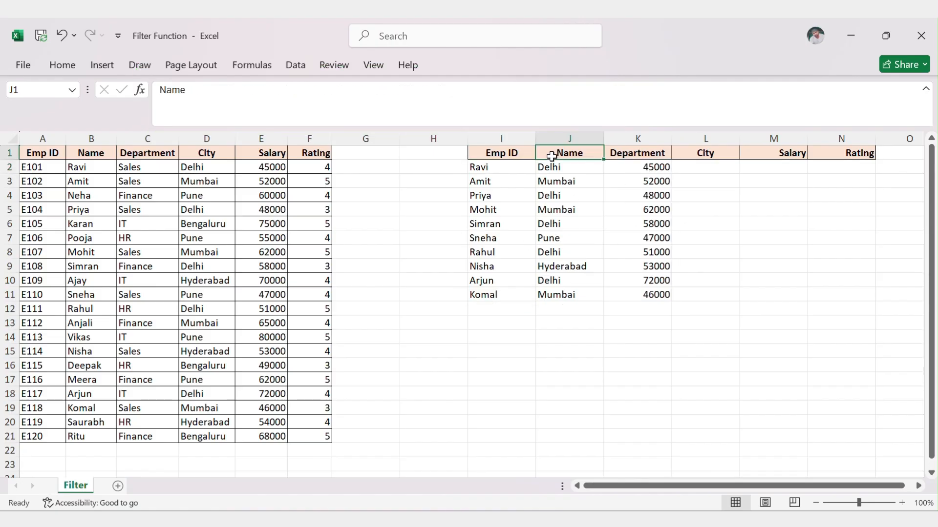
key(ctrl+c)
key(Left)
key(ctrl+v)
key(Right)
key(Right)
key(Right)
key(ctrl+c)
key(Left)
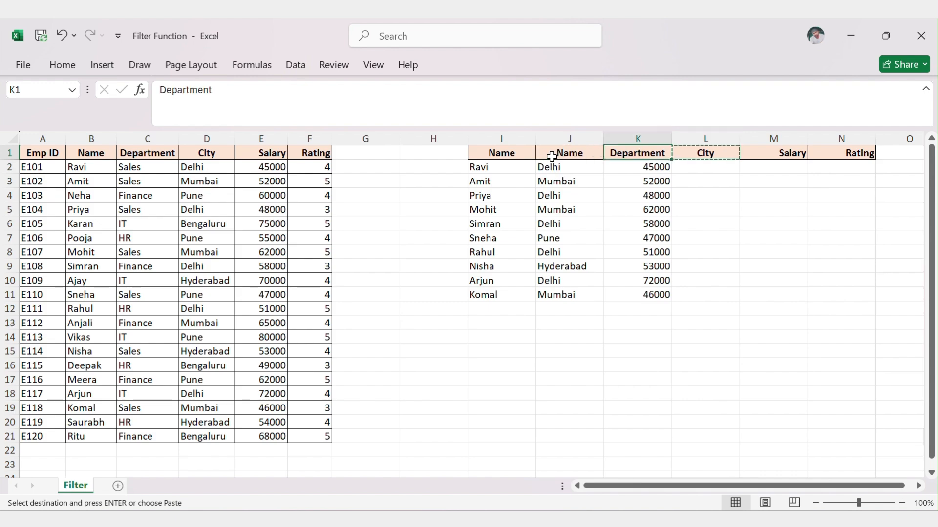
key(Left)
key(ctrl+v)
Copy the Salary header from M1 into K1 to replace the Department header.
key(Right)
key(Right)
key(Right)
key(ctrl+c)
key(Left)
key(Left)
key(ctrl+v)
Delete the leftover header columns L through N beside the filtered results.
key(Right)
click(688, 133)
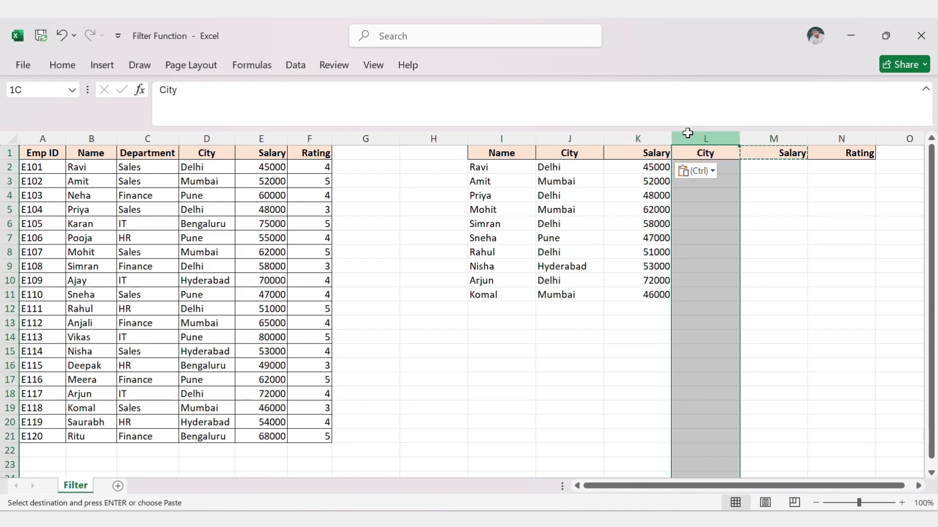
key(shift+Right)
key(shift+Right)
key(Delete)
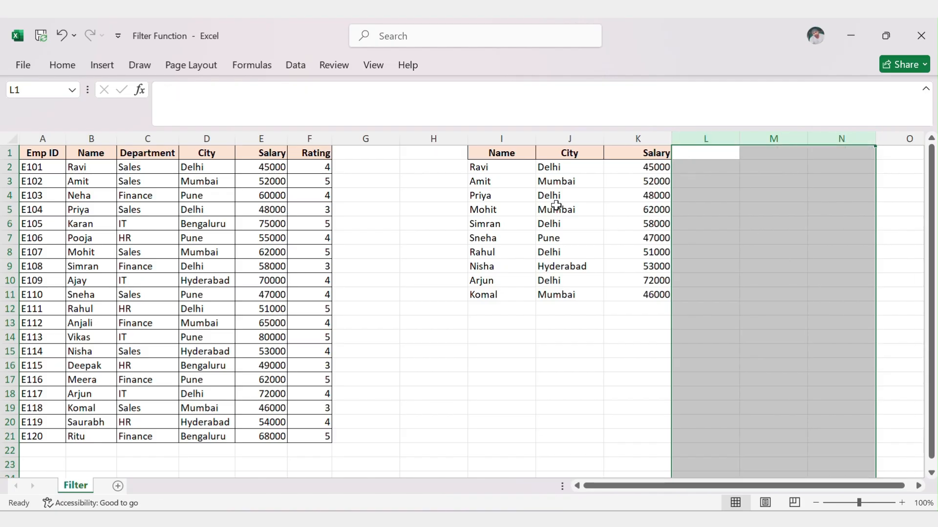
click(540, 184)
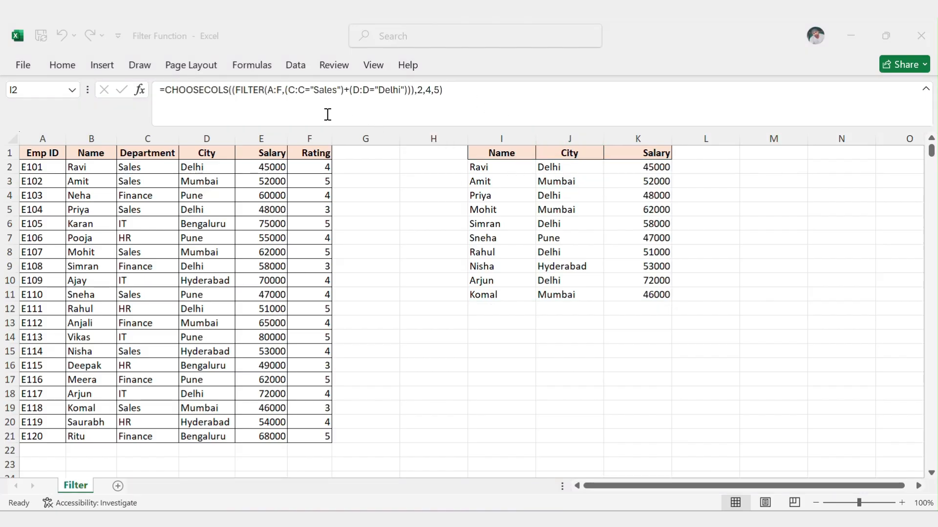
click(314, 90)
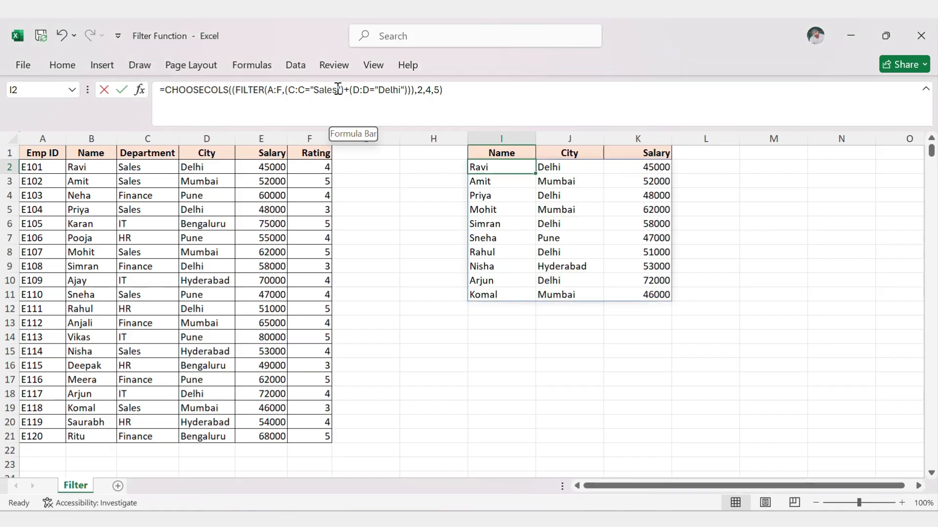
click(335, 90)
double_click(335, 90)
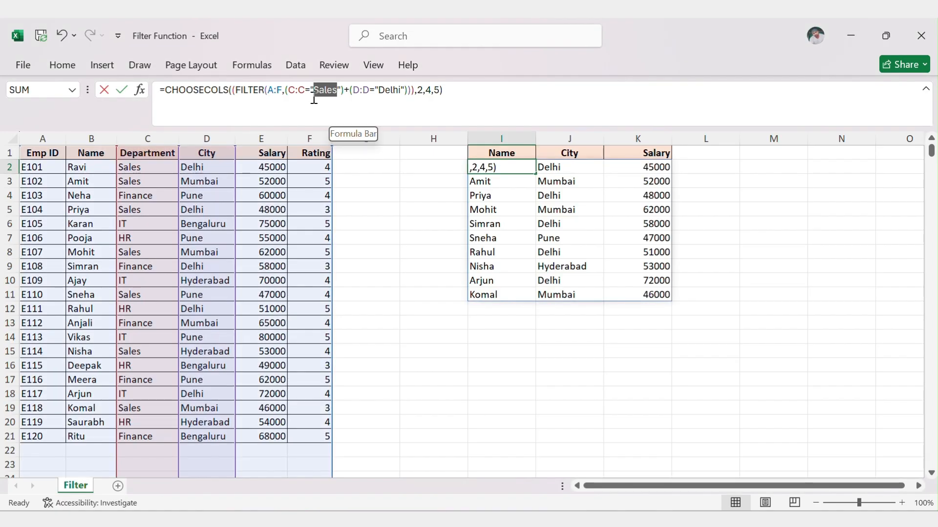
click(378, 91)
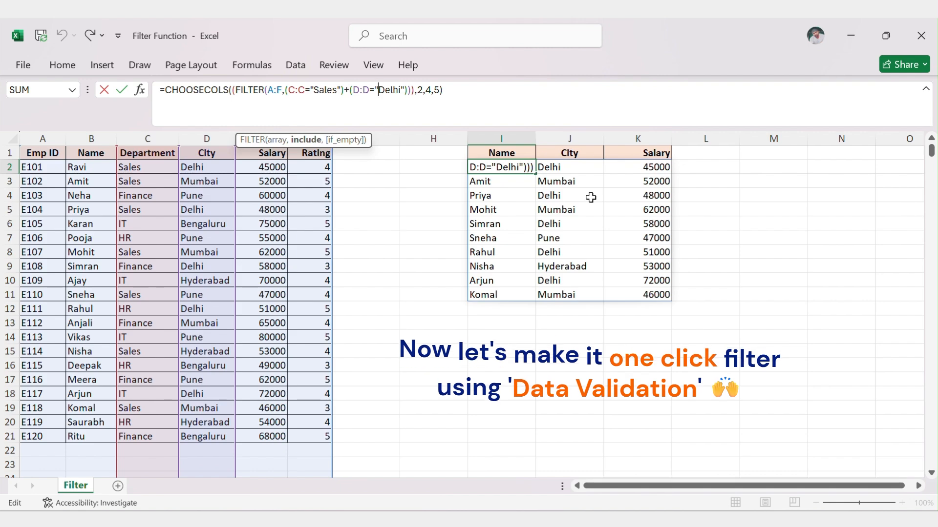
key(Escape)
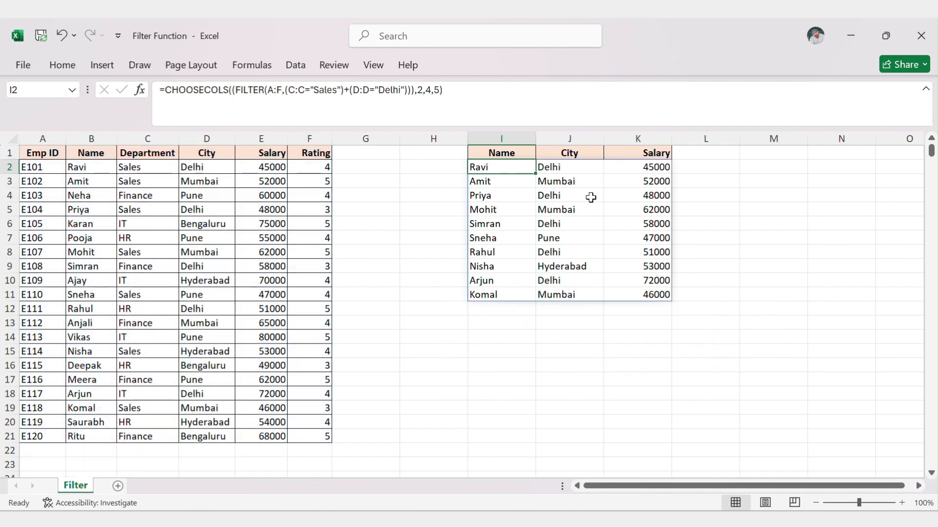
Change the column numbers in the I2 CHOOSECOLS formula to 2,3,4.
click(433, 93)
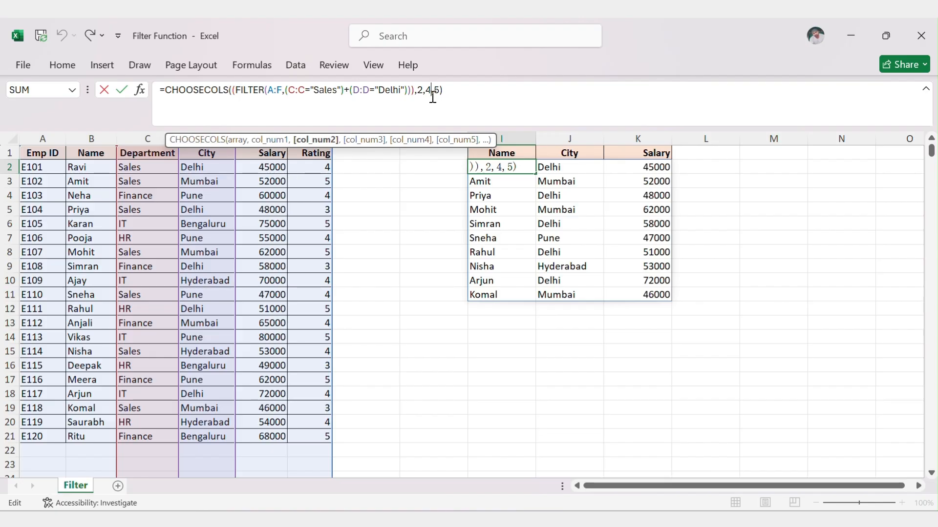
click(436, 98)
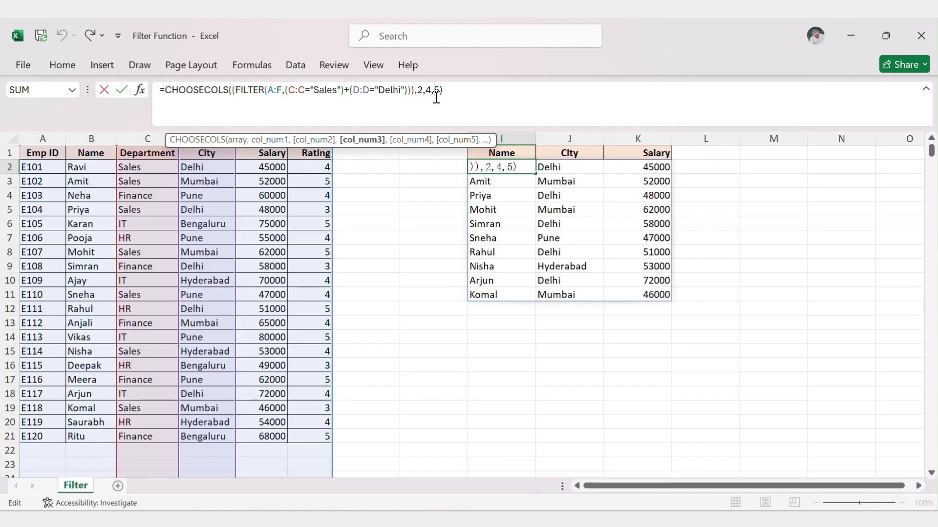
key(Delete)
key(BackSpace)
key(BackSpace)
text(3,)
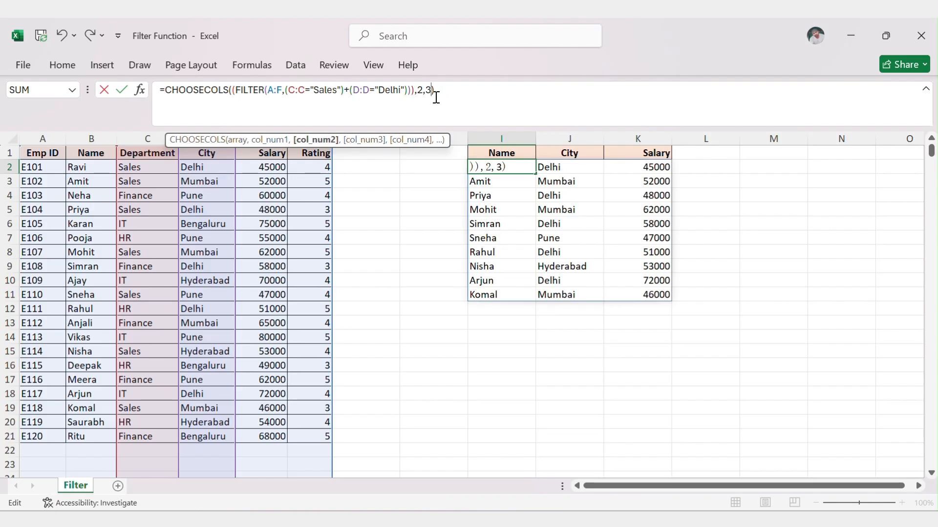
text(4)
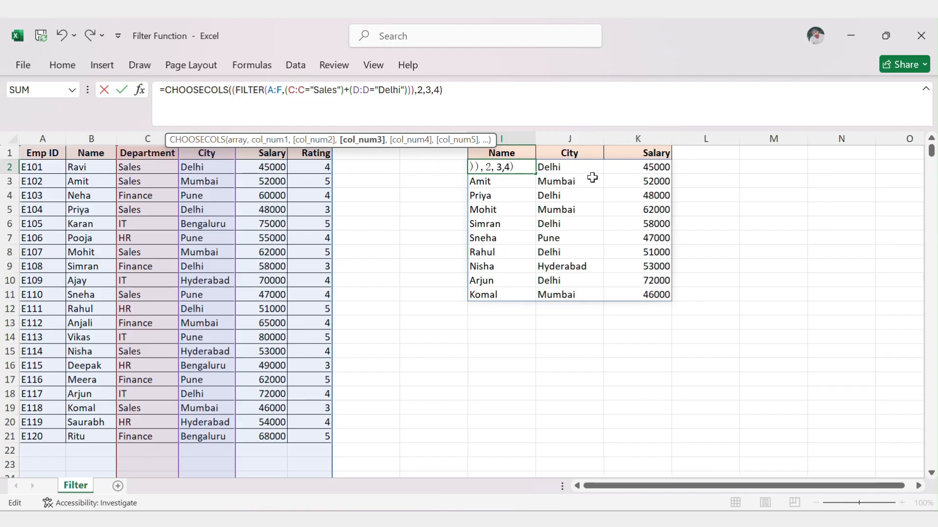
key(ctrl+Return)
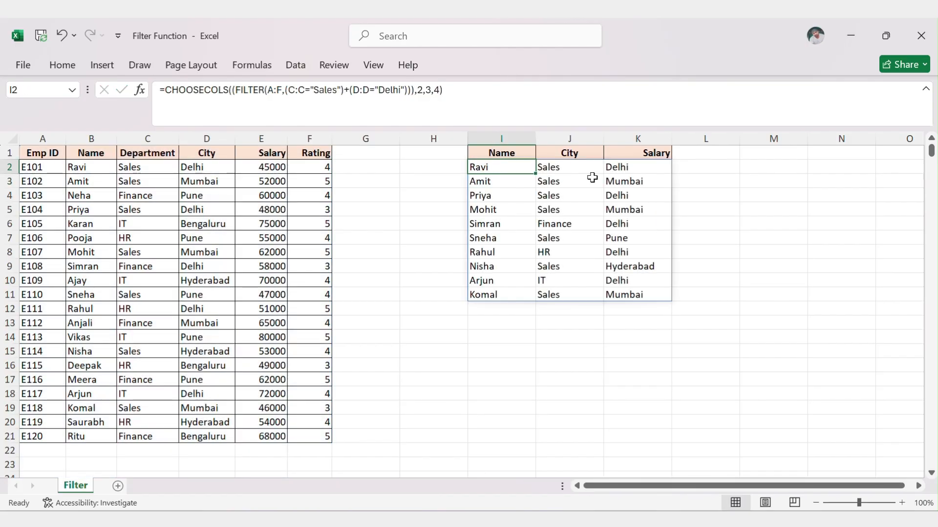
Rename the result headers to Dpt in J1 and City in K1.
click(572, 153)
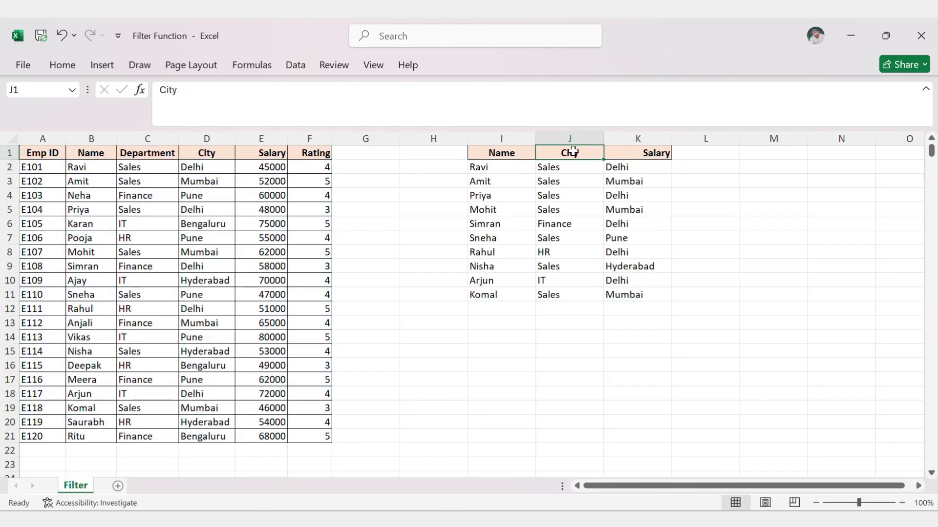
text(Dept)
key(Return)
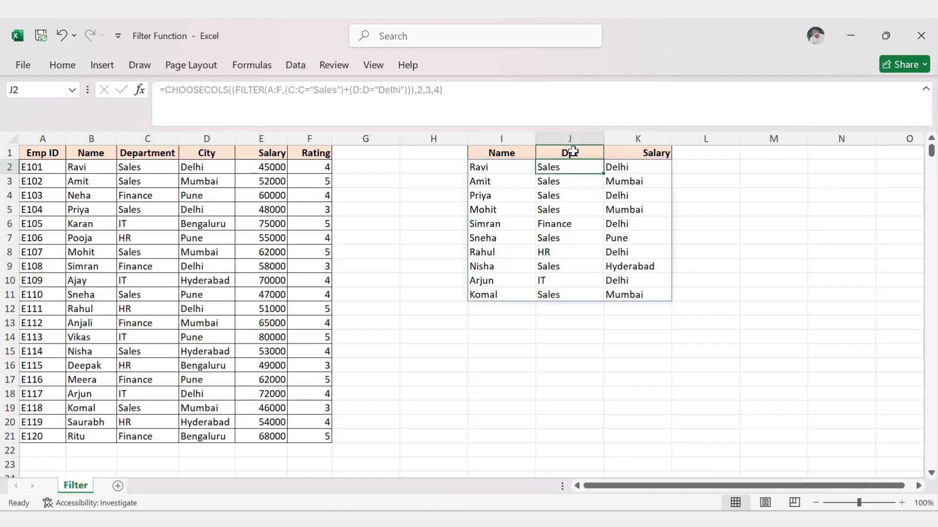
key(Up)
key(Right)
key(F2)
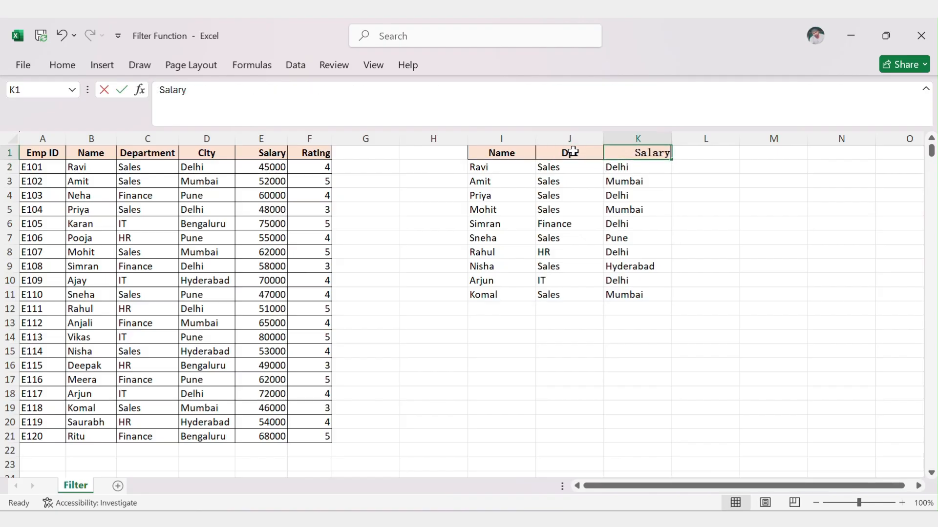
key(BackSpace)
key(BackSpace)
key(BackSpace)
key(BackSpace)
key(BackSpace)
key(BackSpace)
text(City)
key(ctrl+Return)
Copy the Department header from C1 into M1 as the label for a department selector.
click(175, 153)
key(ctrl+c)
key(Right)
key(Right)
key(Right)
key(Right)
key(Right)
key(Right)
key(Right)
key(Right)
key(Right)
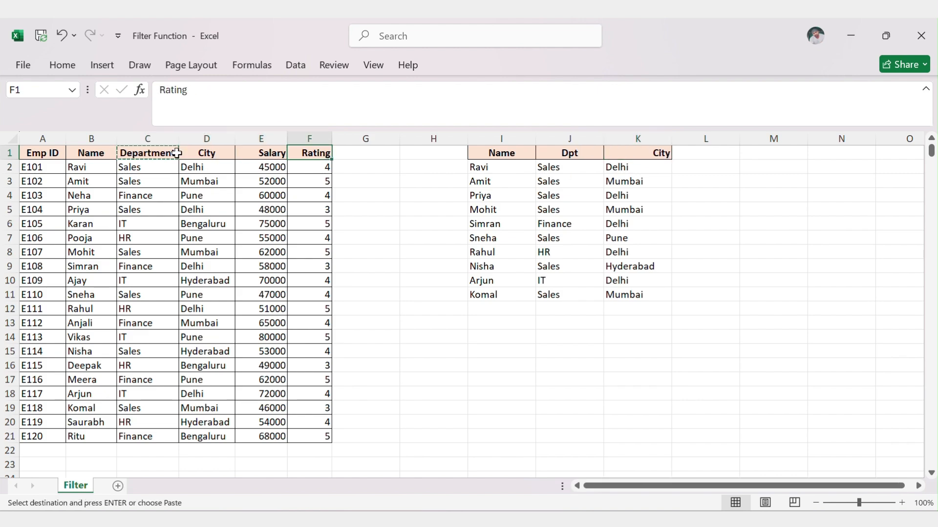
key(Right)
key(ctrl+v)
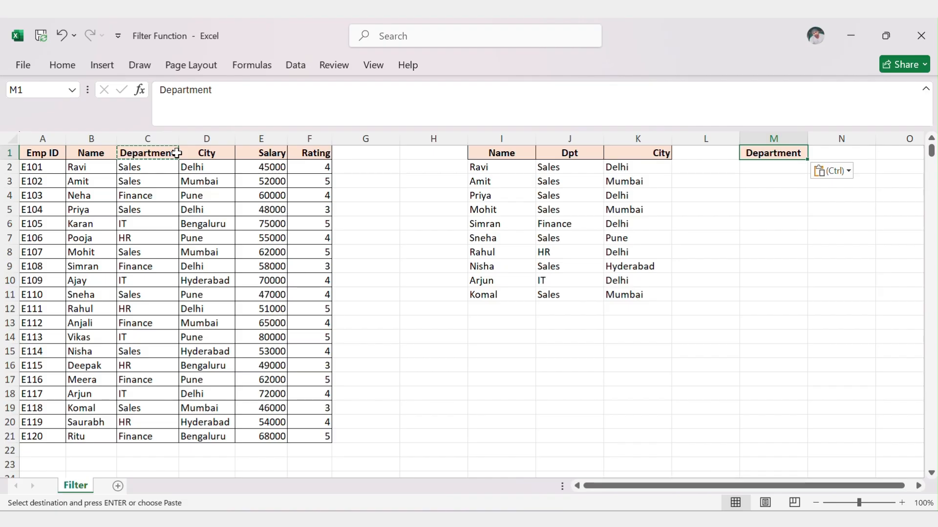
Copy the City header from D1 into M4 as the label for a city selector.
click(200, 153)
key(ctrl+c)
key(Right)
key(Right)
key(Right)
key(Right)
key(Right)
key(Right)
key(Right)
key(Right)
key(Right)
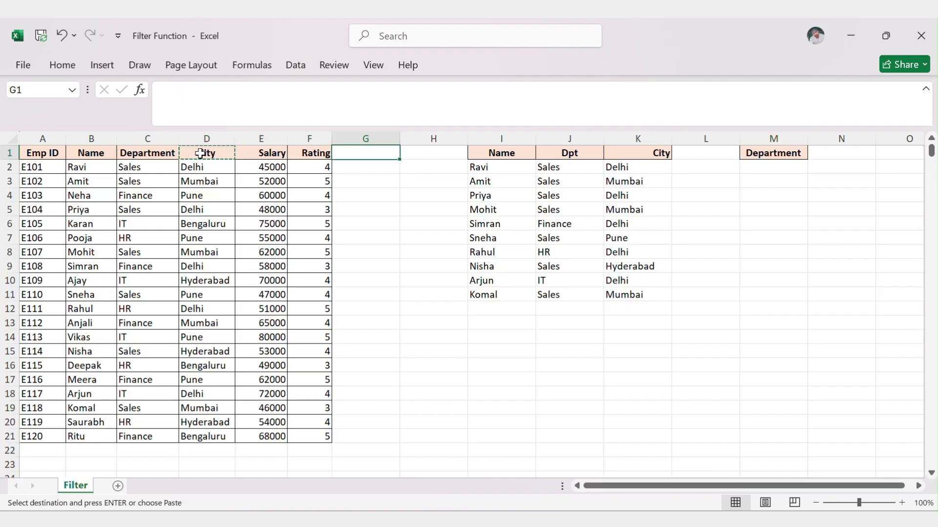
key(Down)
key(Down)
key(Down)
key(Down)
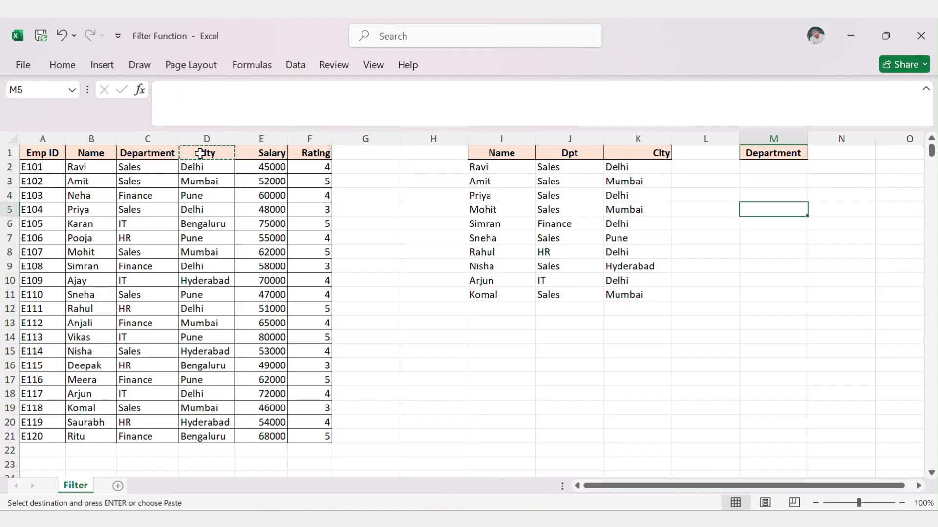
key(Up)
key(ctrl+v)
Start a Data Validation rule on cell M2 under the Department label and allow a List.
key(Up)
key(Up)
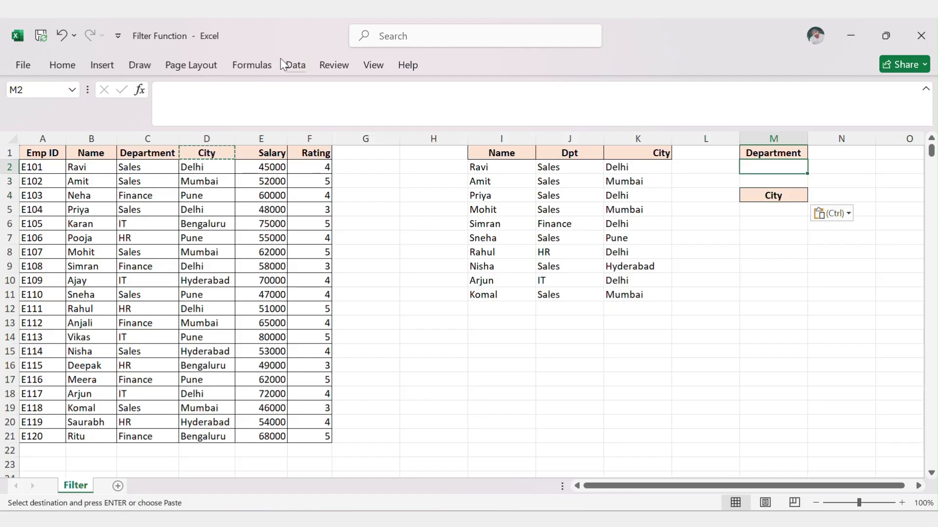
click(296, 65)
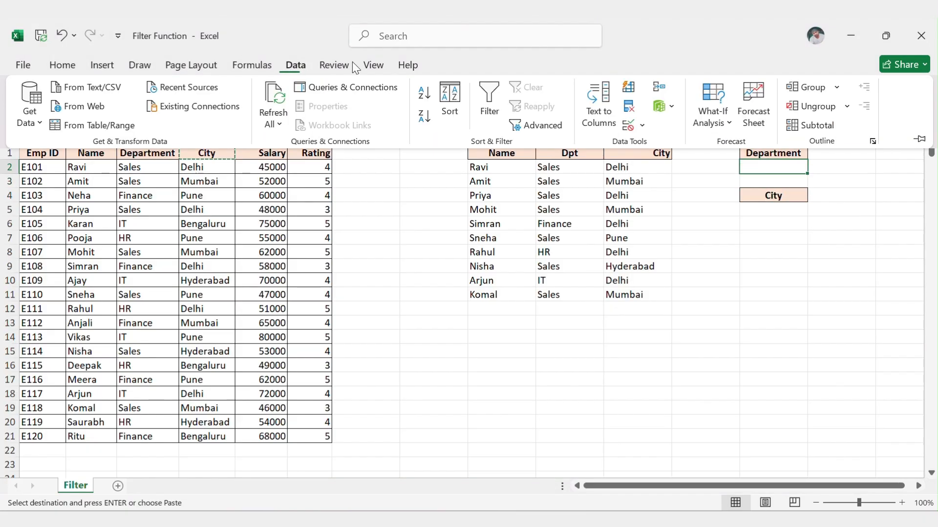
click(643, 126)
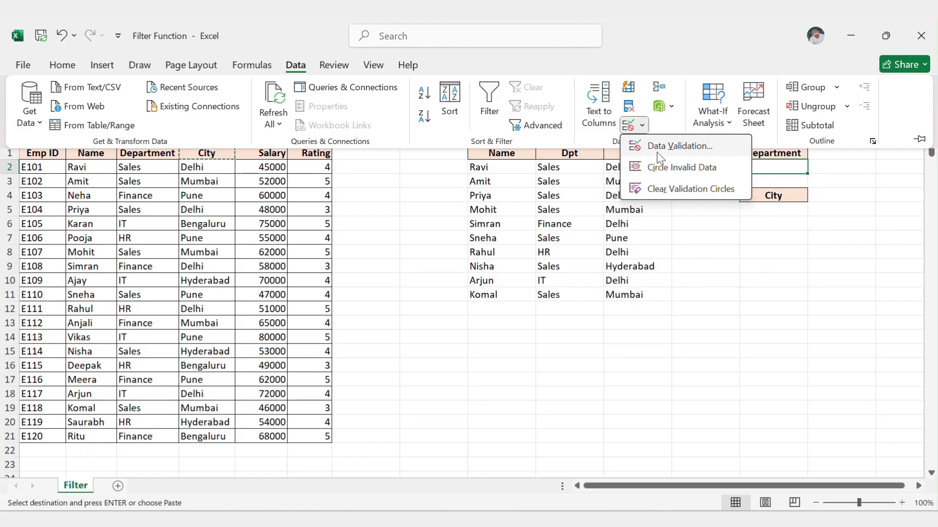
click(654, 146)
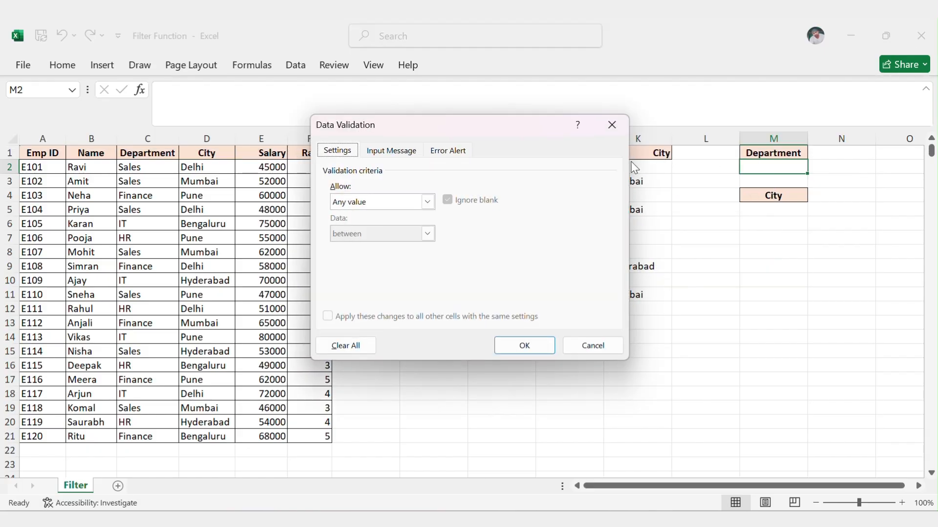
click(427, 202)
click(375, 247)
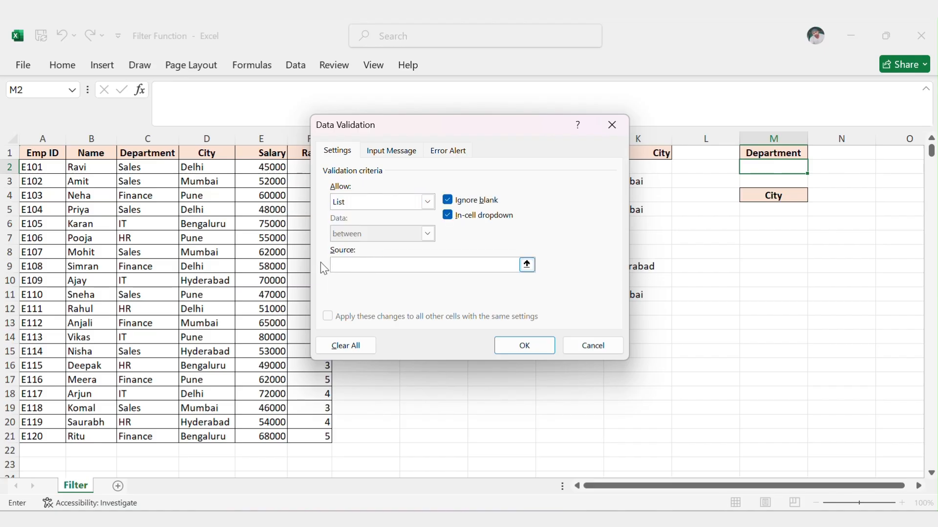
Apply the list rule with source =$C$2:$C$21 and choose Sales as the department in M2.
click(159, 166)
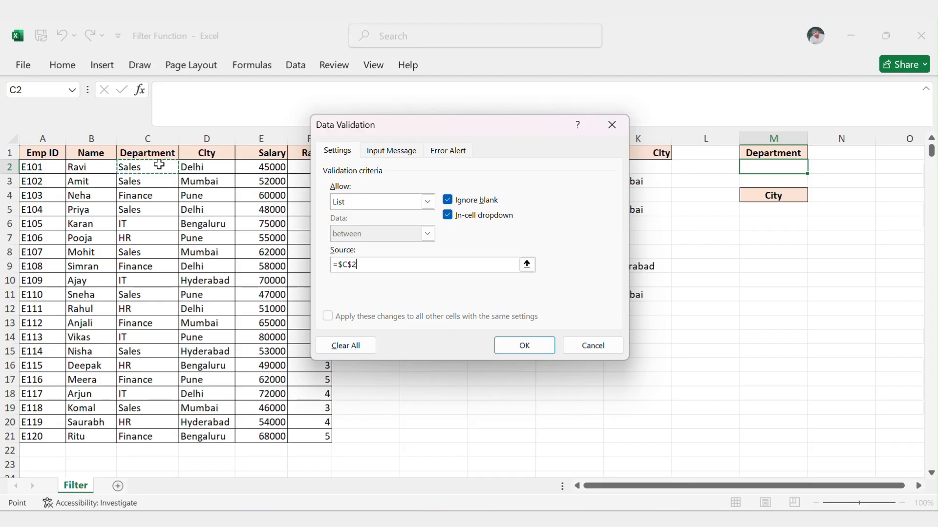
key(ctrl+shift+Down)
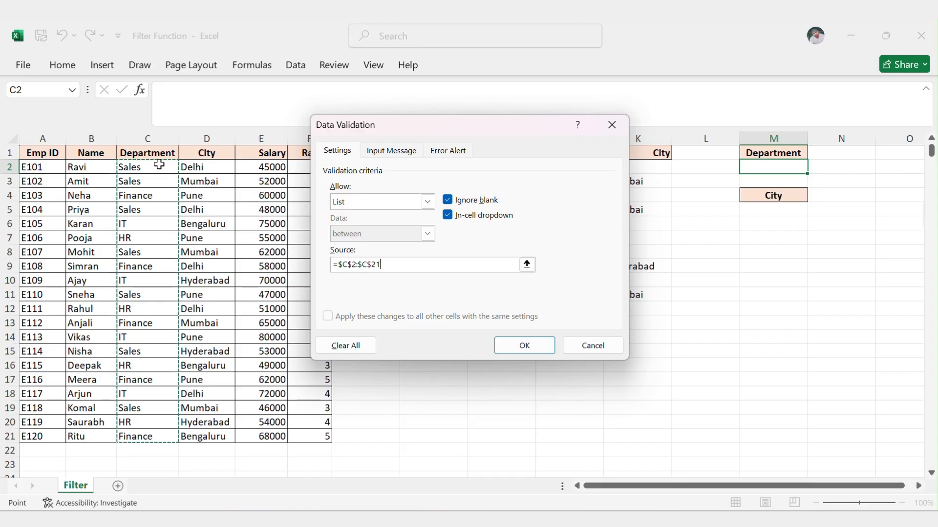
text())
click(523, 345)
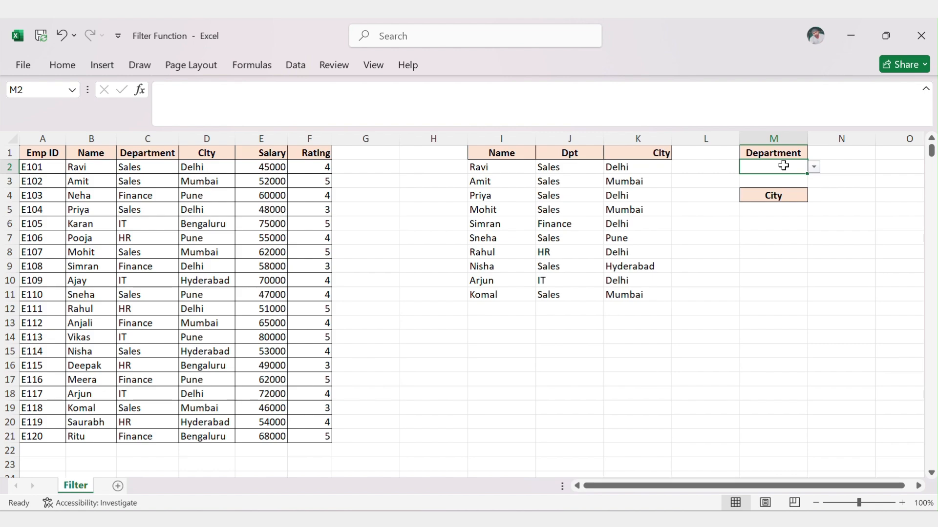
key(alt+Down)
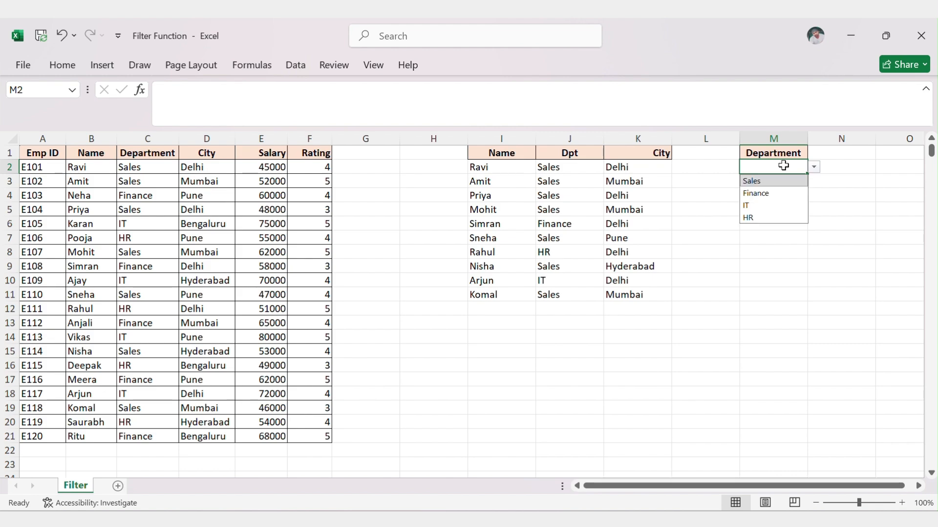
key(Return)
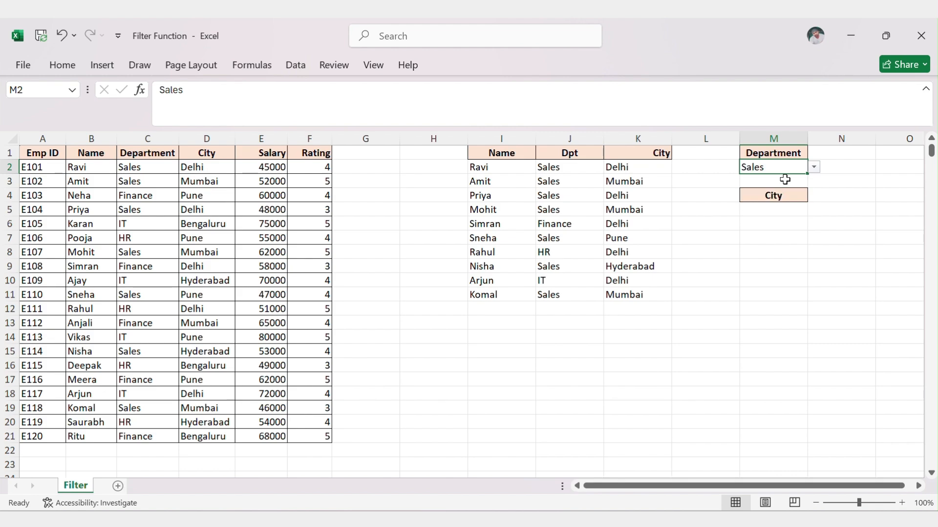
Start a Data Validation rule on cell M5 under the City label and allow a List.
click(783, 211)
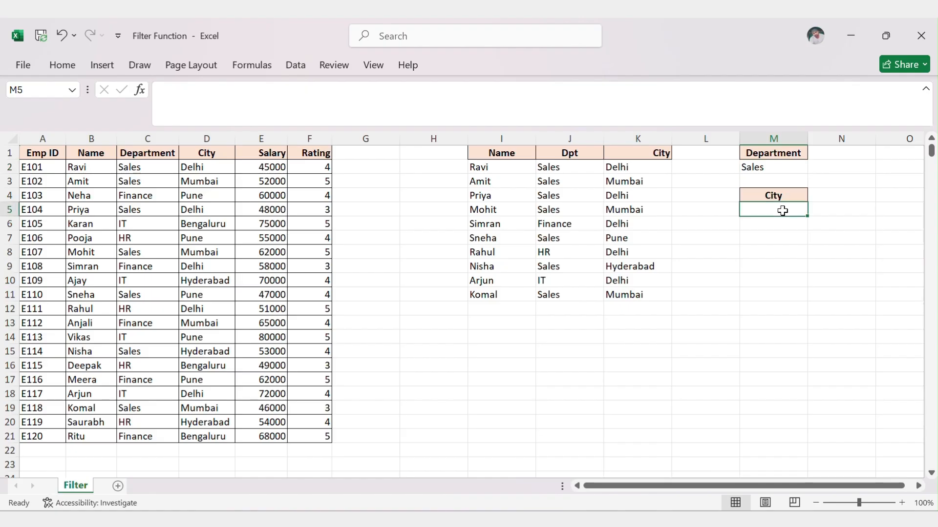
click(295, 66)
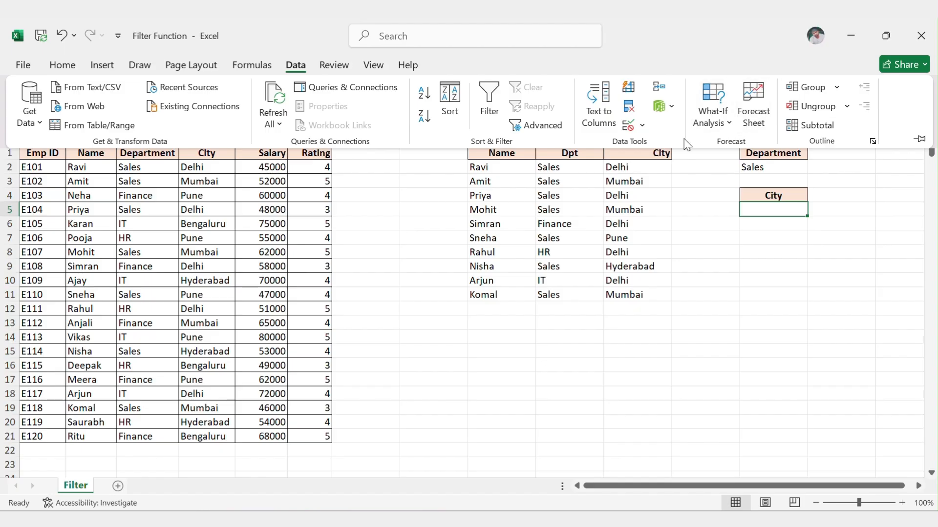
click(642, 127)
click(652, 148)
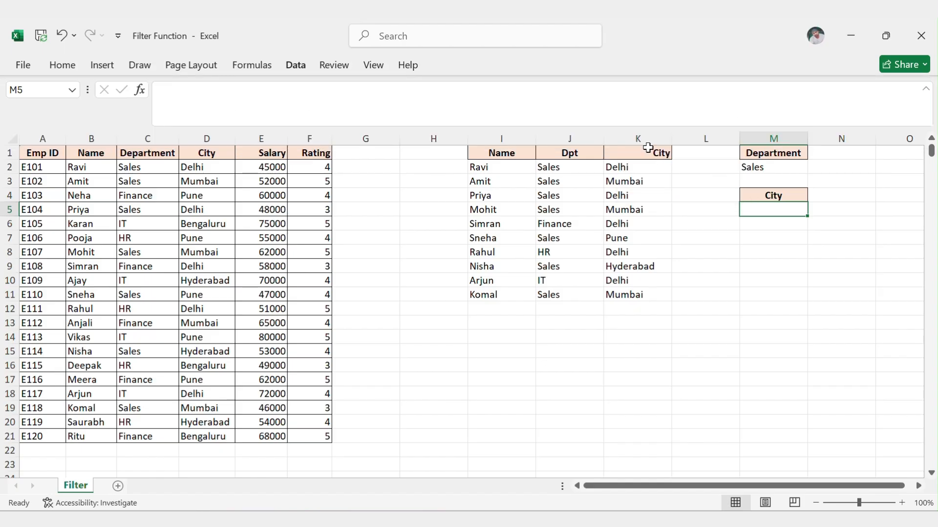
click(428, 203)
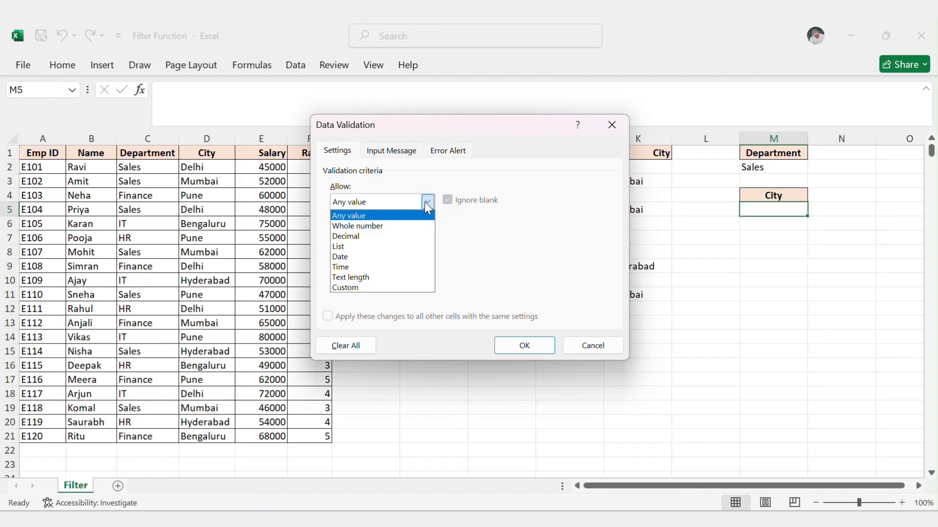
click(389, 248)
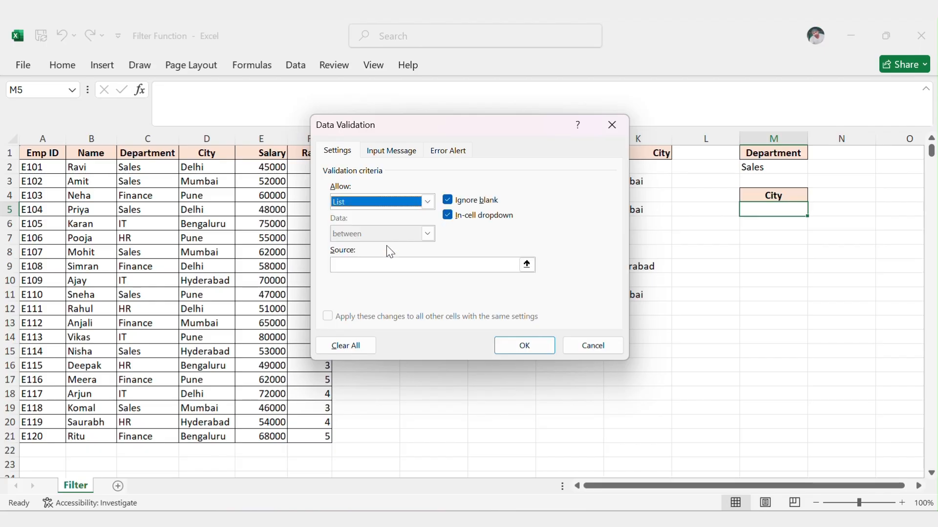
Apply the list rule with source =$D$2:$D$21 and choose Mumbai as the city in M5.
click(385, 265)
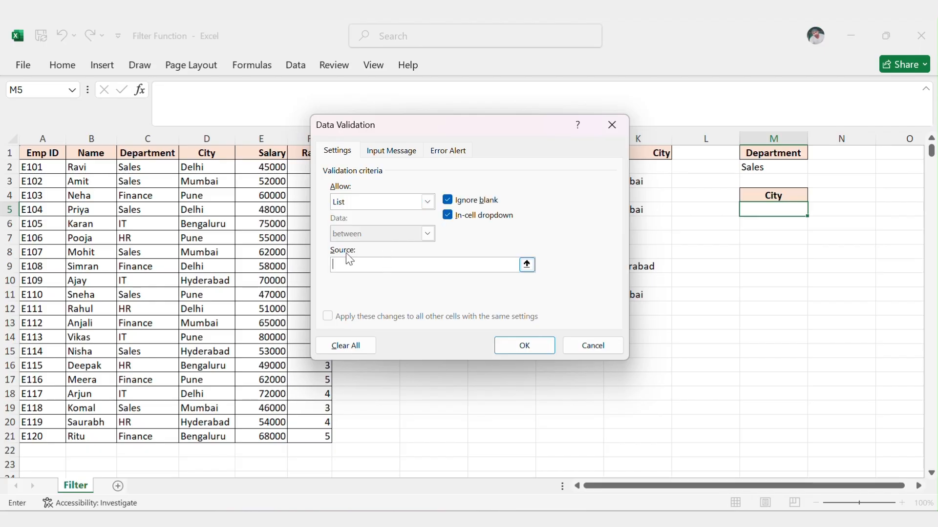
click(205, 167)
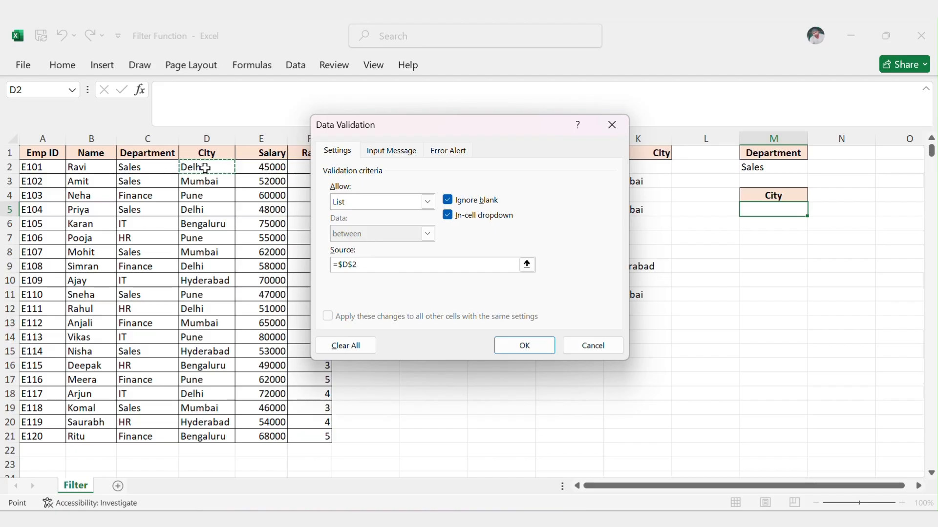
drag(205, 168, 205, 436)
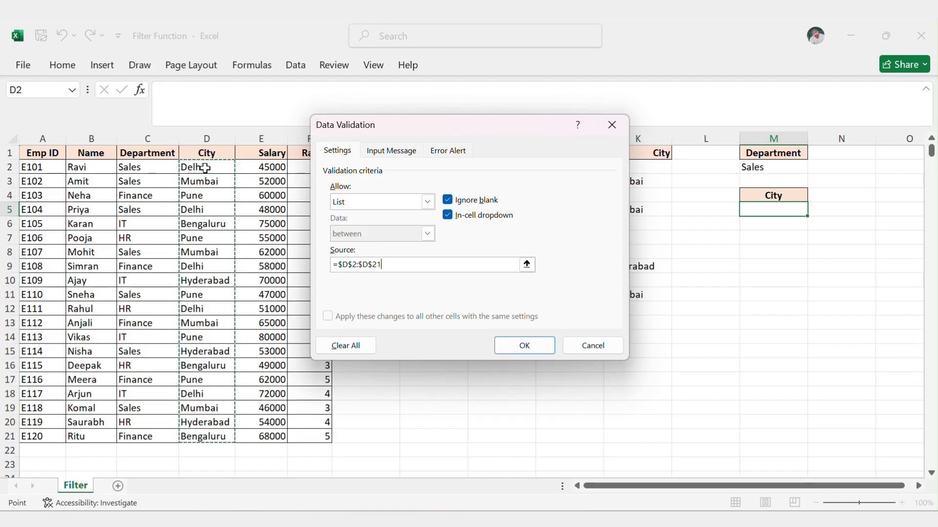
click(546, 346)
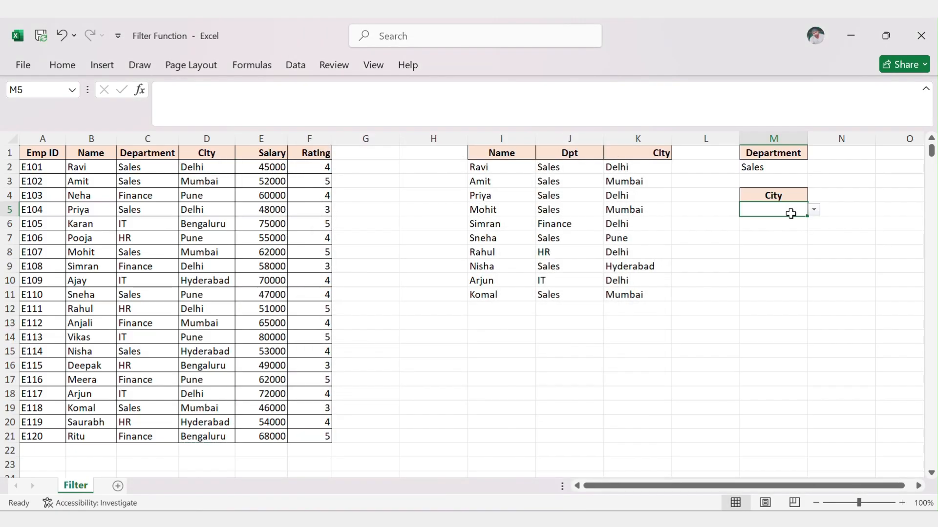
click(814, 211)
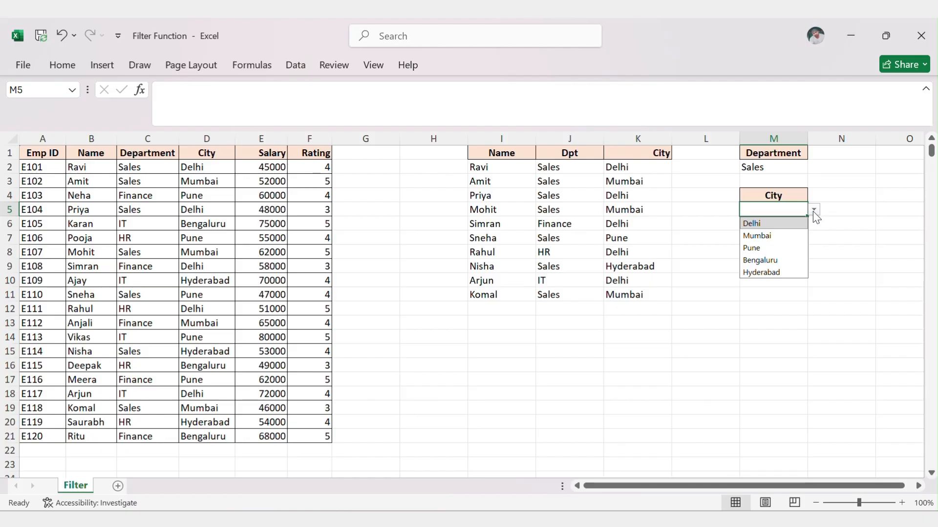
click(777, 237)
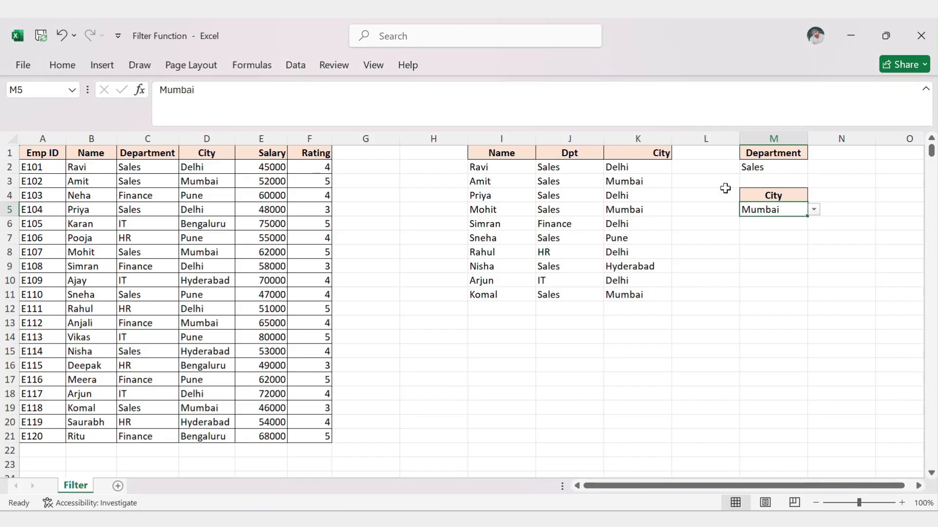
In the I2 CHOOSECOLS formula, replace the "Sales" criterion with a reference to M2 and the "Delhi" criterion with M5.
click(490, 171)
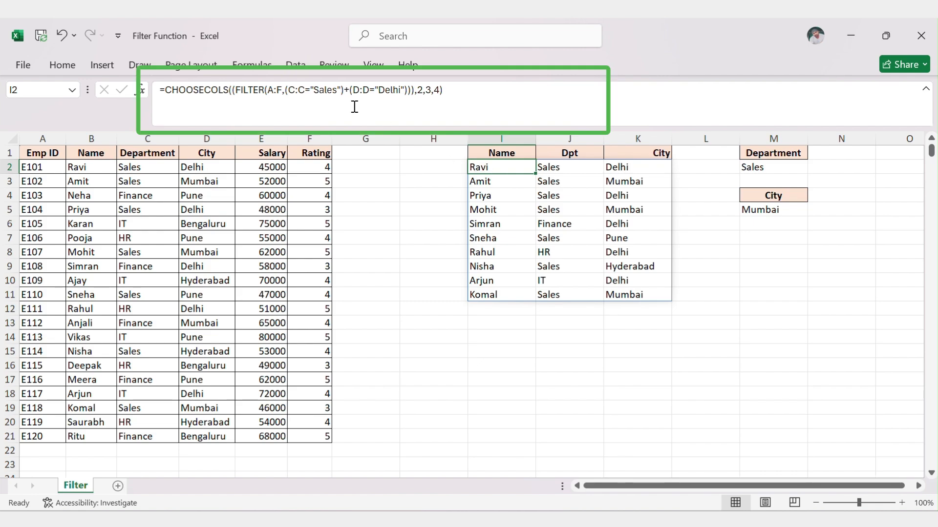
click(310, 89)
drag(311, 89, 328, 89)
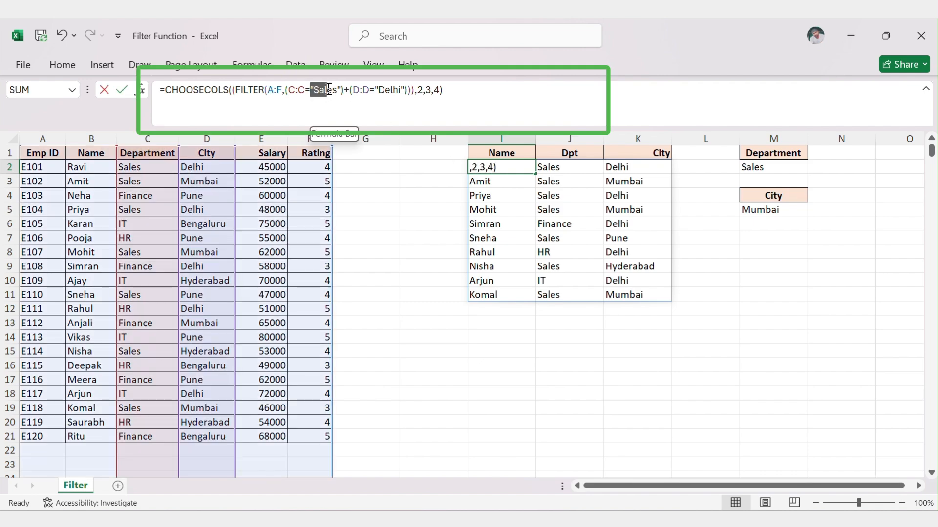
key(Delete)
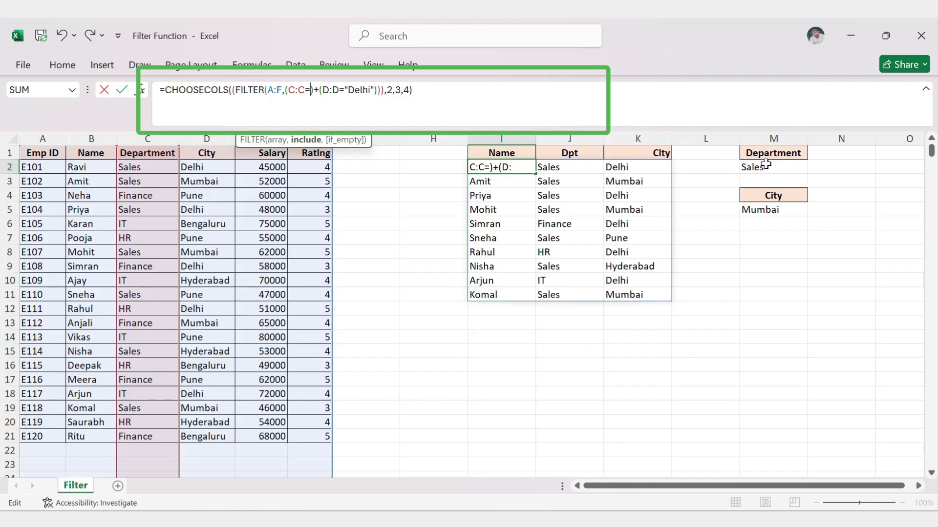
click(768, 166)
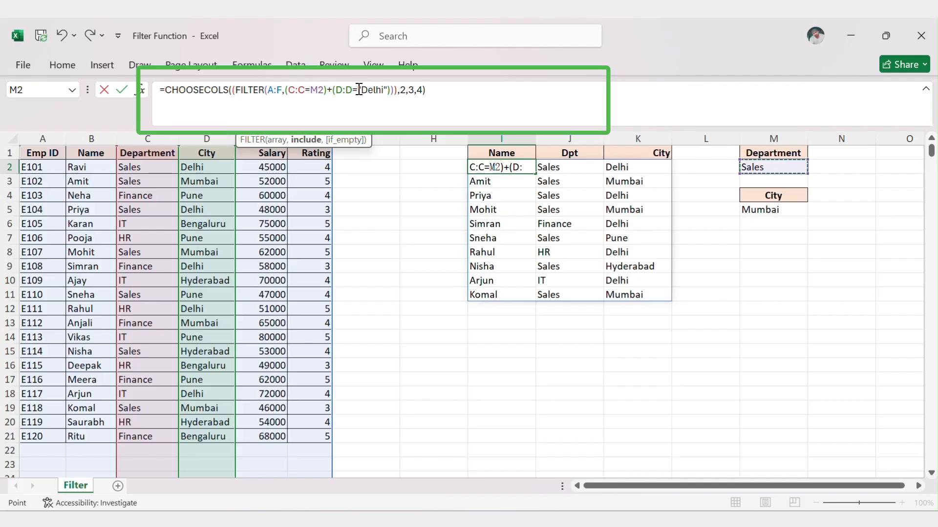
drag(358, 89, 388, 92)
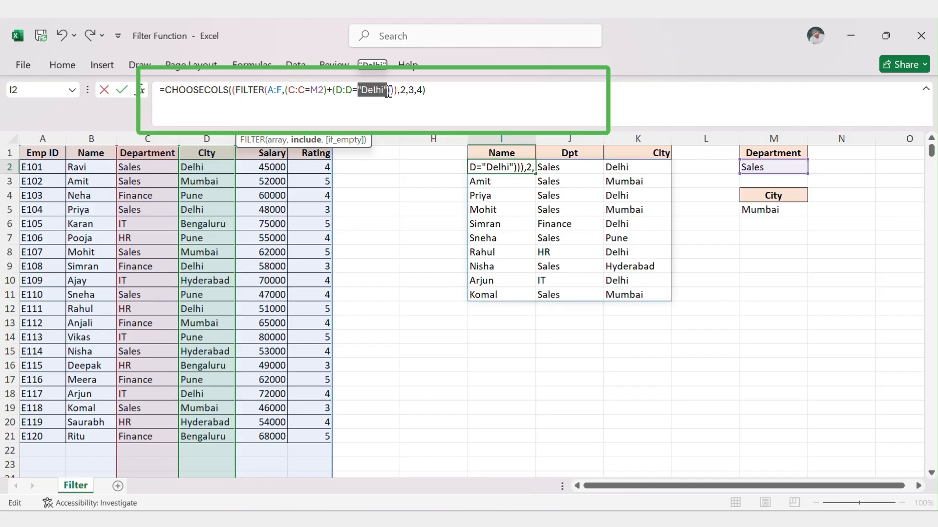
key(BackSpace)
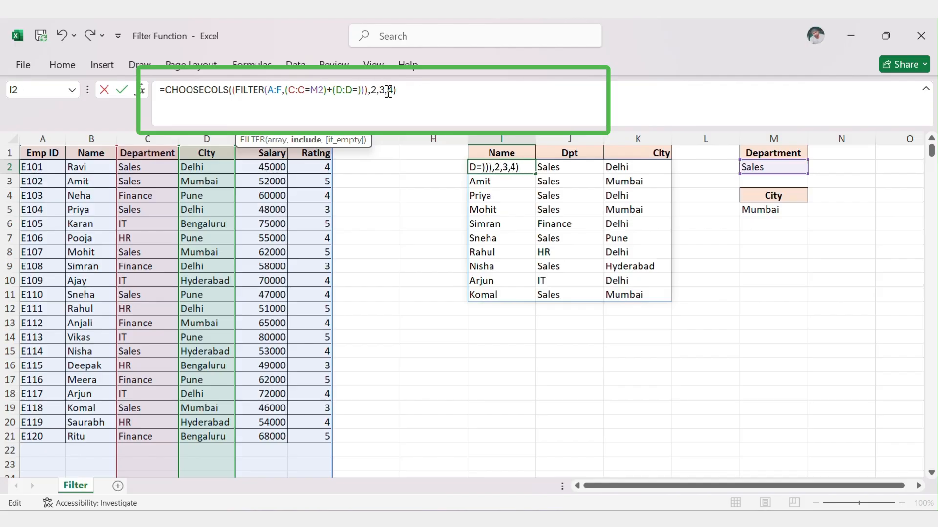
click(773, 211)
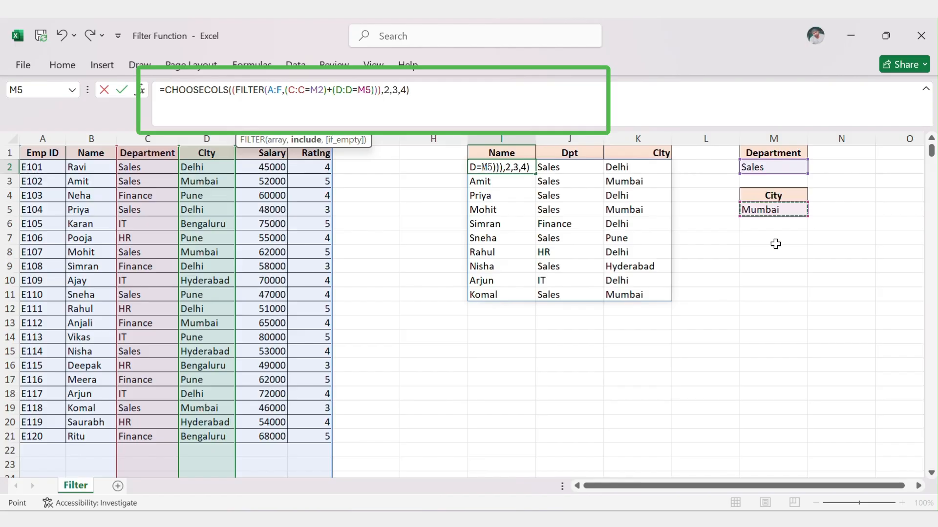
key(Return)
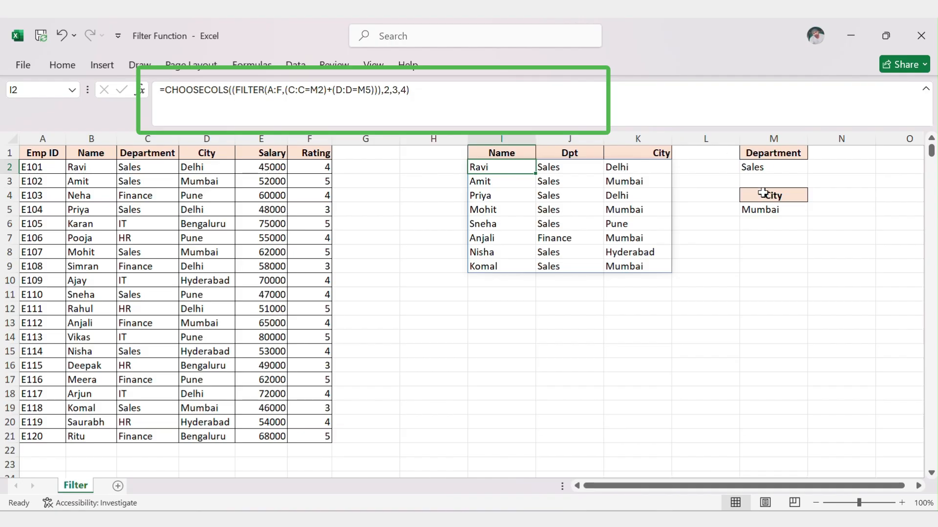
Examine the Dpt and City values of the filtered rows against the criteria selected in M2 and M5.
click(567, 168)
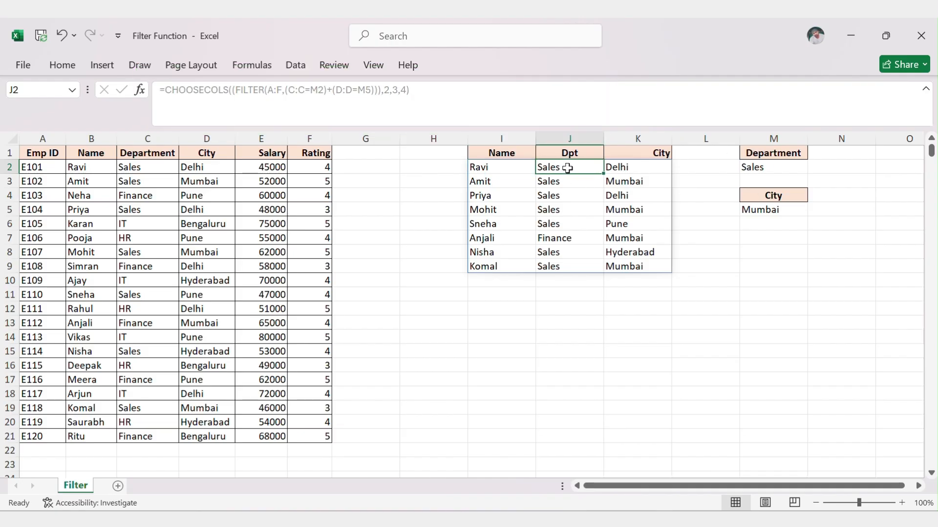
click(624, 168)
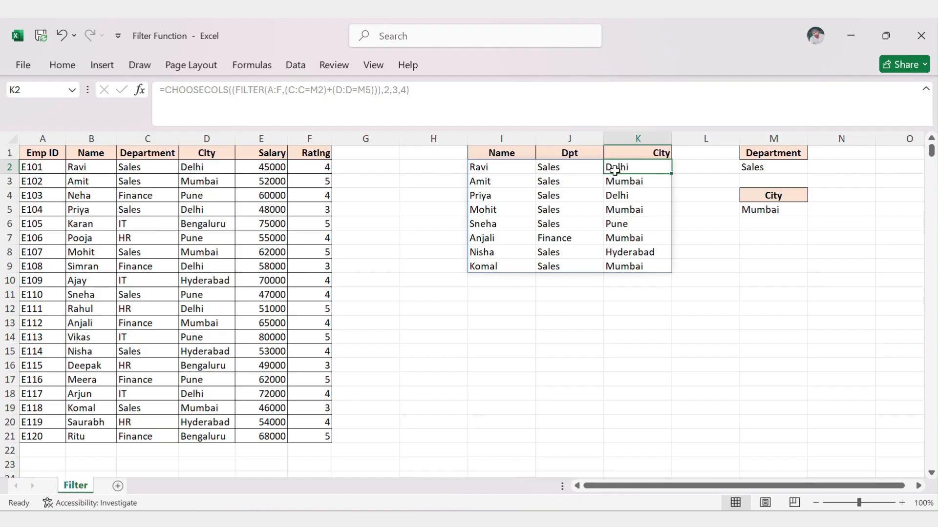
click(626, 239)
click(581, 236)
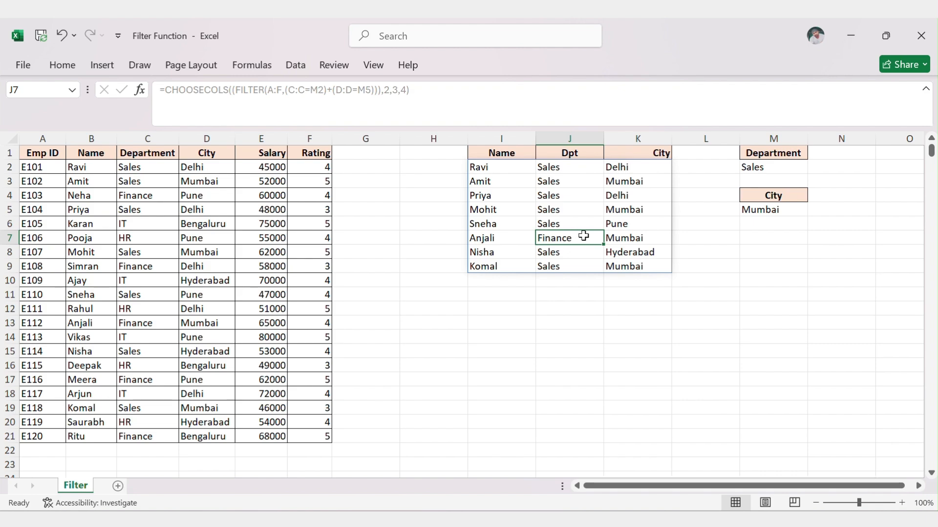
click(556, 182)
click(615, 179)
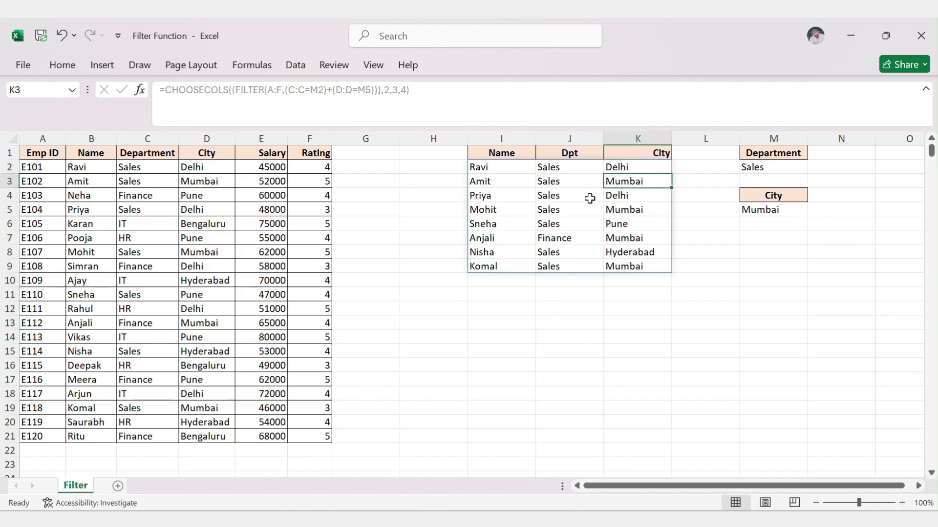
Apply all borders to the filtered results table I1:K9 and center its contents horizontally.
click(516, 154)
key(ctrl+shift+Right)
key(ctrl+shift+Down)
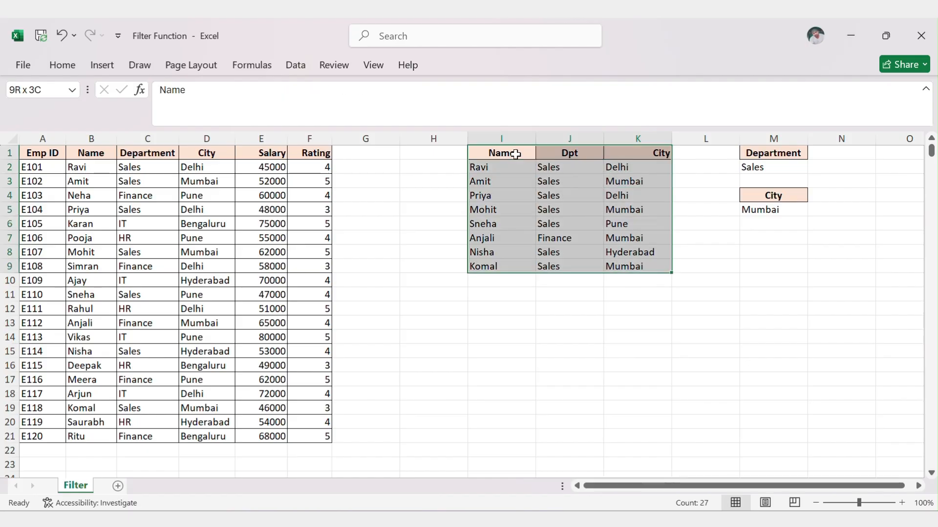
key(alt)
key(h)
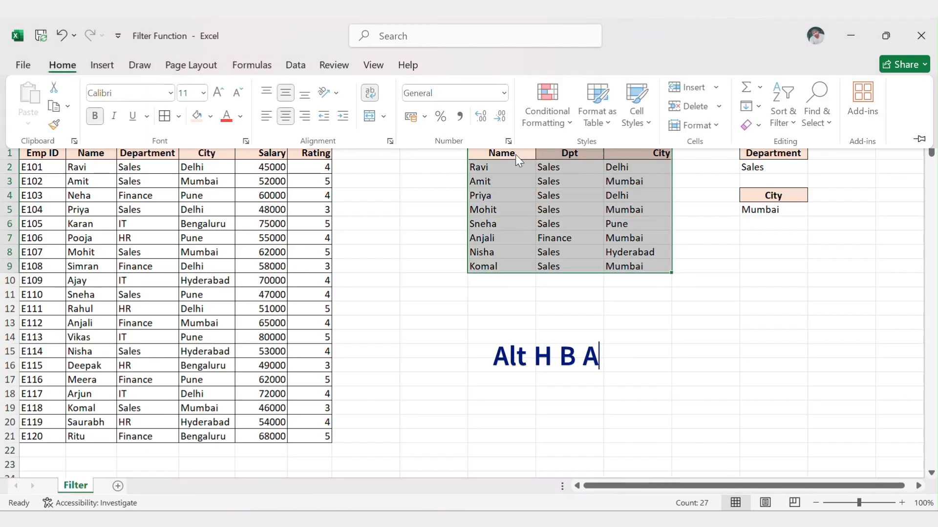
key(b)
key(a)
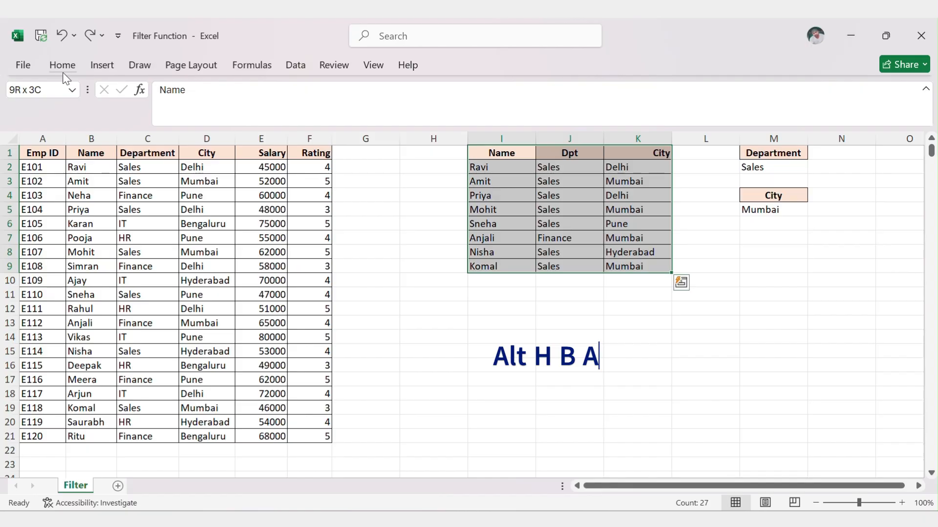
click(62, 66)
click(286, 116)
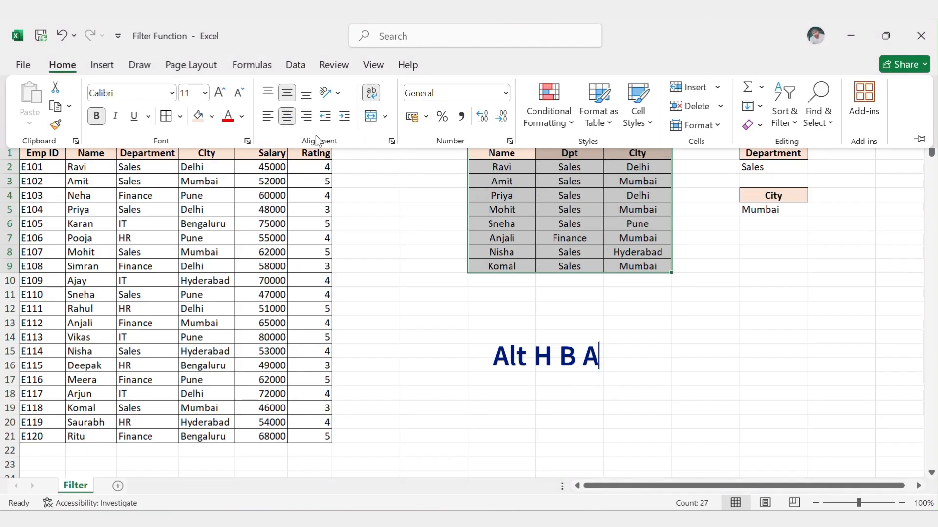
Apply all borders to the Department label and its dropdown cell, M1:M2.
drag(787, 153, 781, 167)
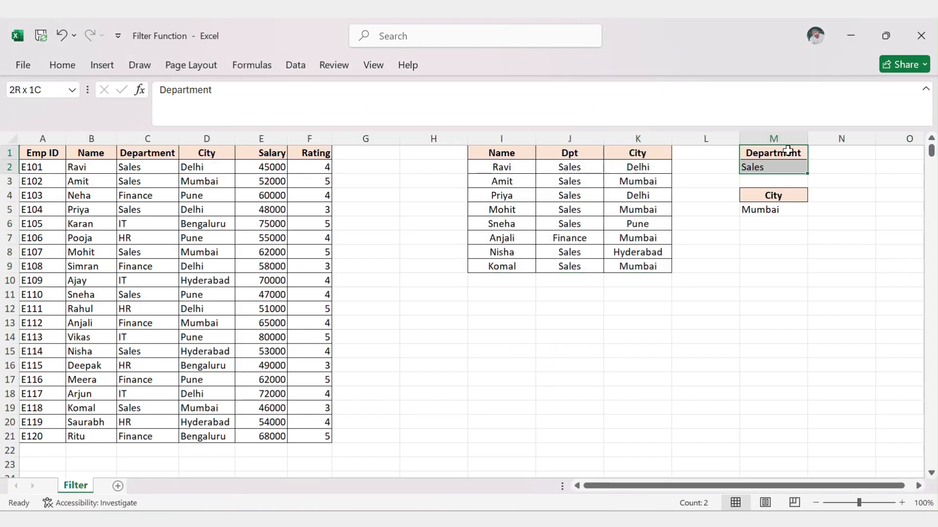
key(h)
key(b)
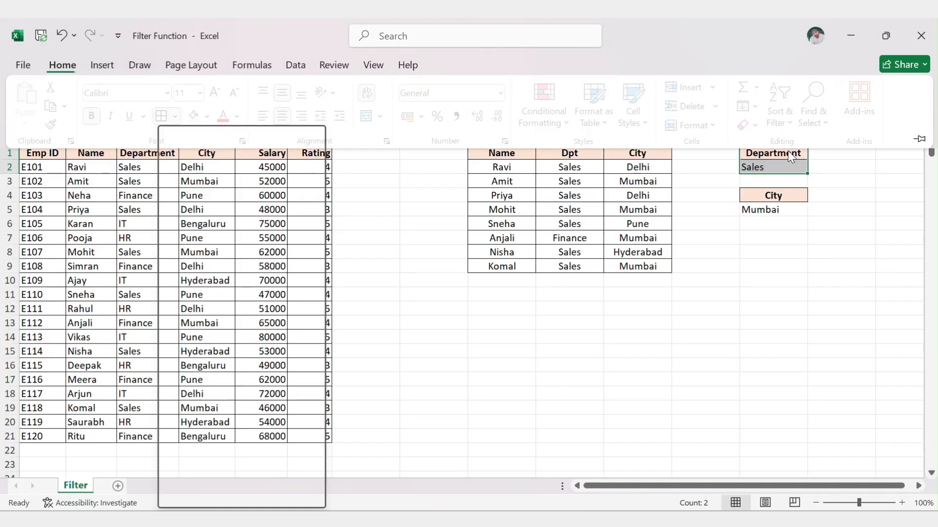
key(a)
Apply all borders to the City label and its dropdown cell, M4:M5.
click(781, 193)
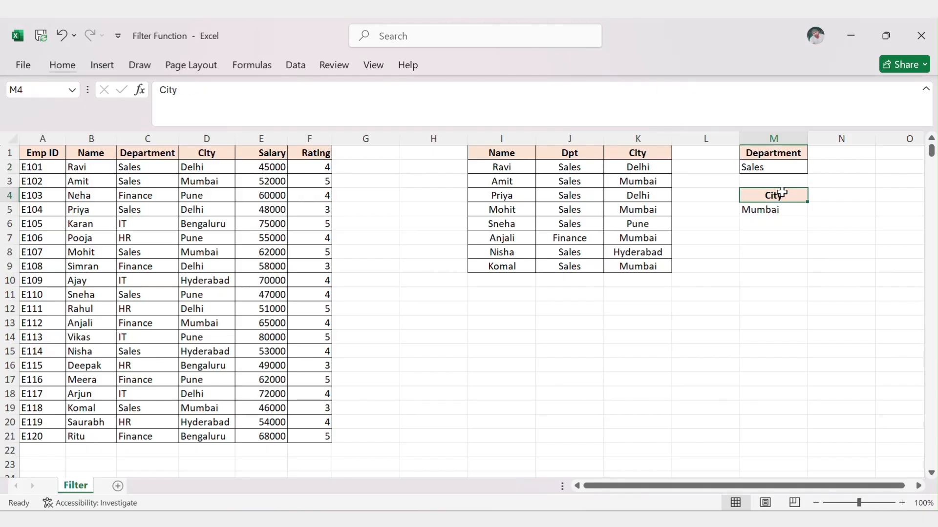
key(shift+Down)
key(alt)
key(h)
key(b)
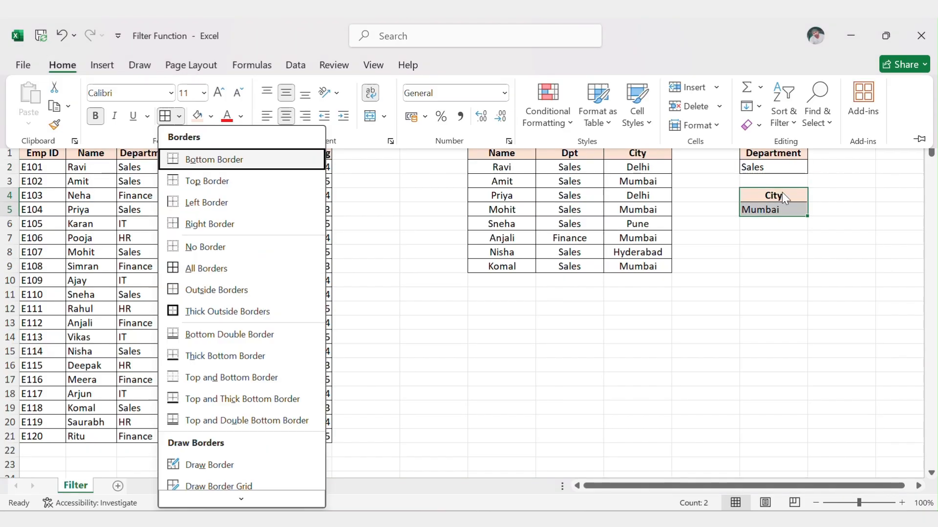
key(a)
Center the contents of the Department and City criteria cells M1:M5 horizontally.
key(Down)
key(Up)
key(Up)
key(Up)
key(Up)
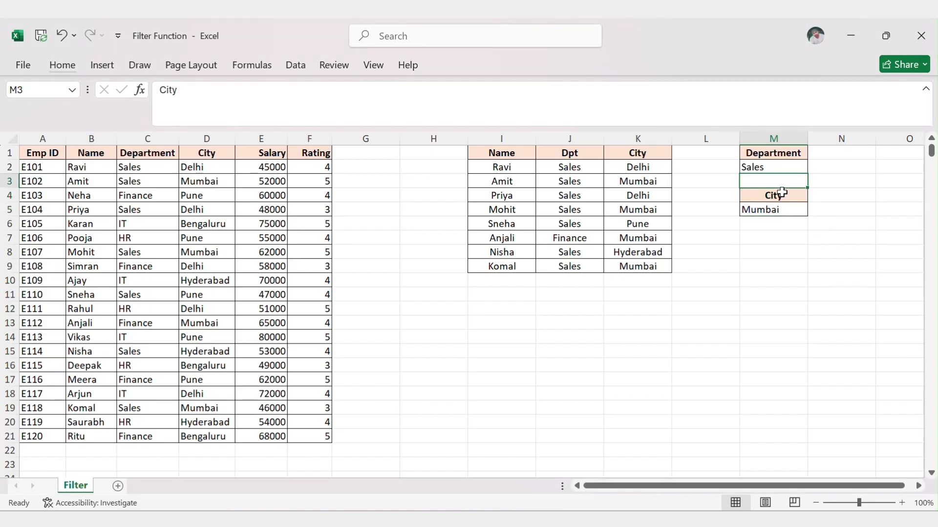
key(shift+Down)
key(shift+Down)
key(shift+Down)
key(shift+Down)
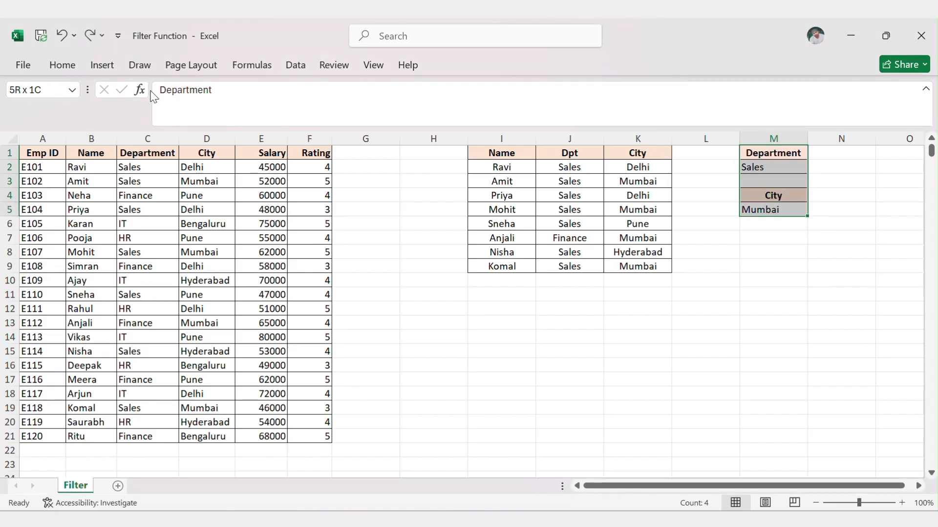
click(64, 65)
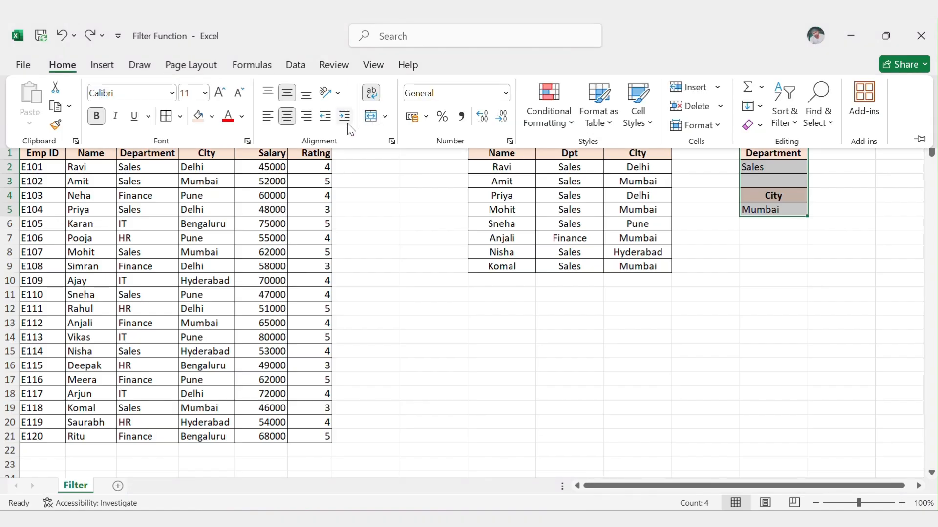
click(292, 121)
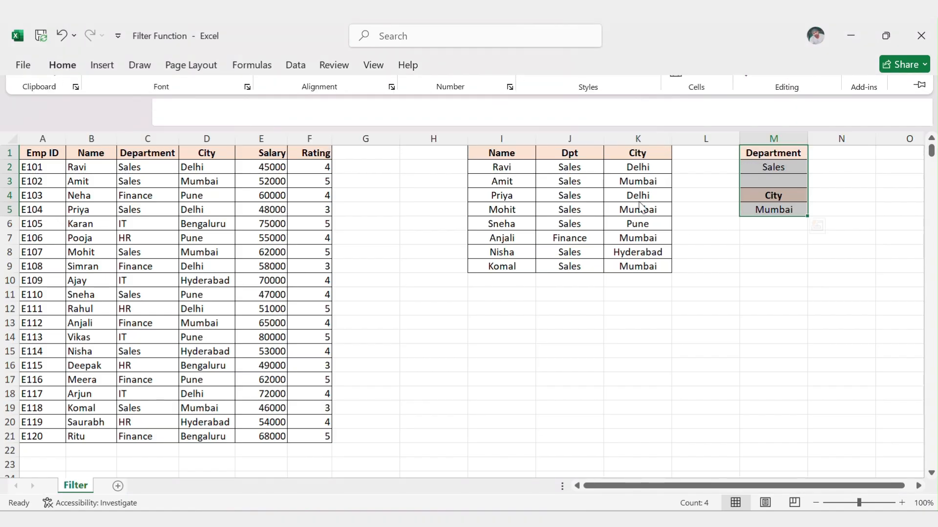
Choose Finance as the department in the M2 dropdown.
key(shift+Up)
key(shift+Up)
key(shift+Up)
key(shift+Up)
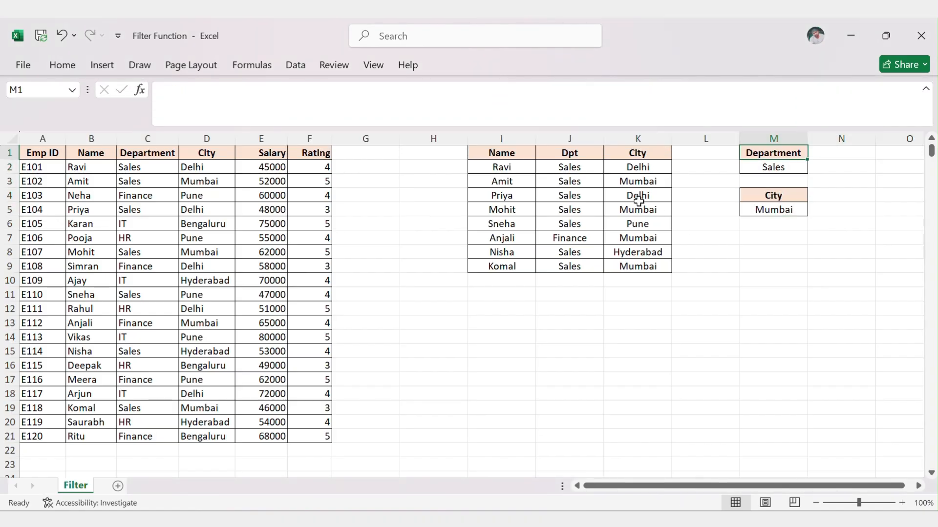
key(Down)
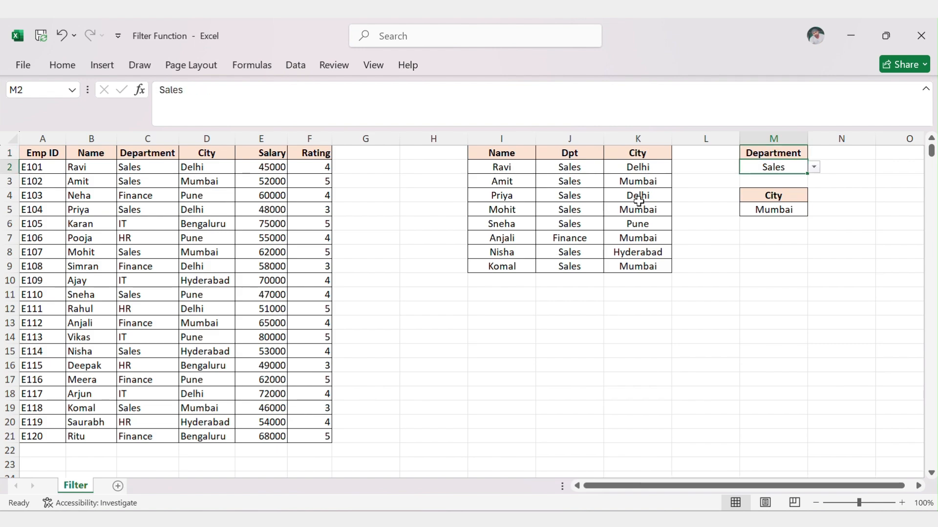
key(alt+Down)
key(Return)
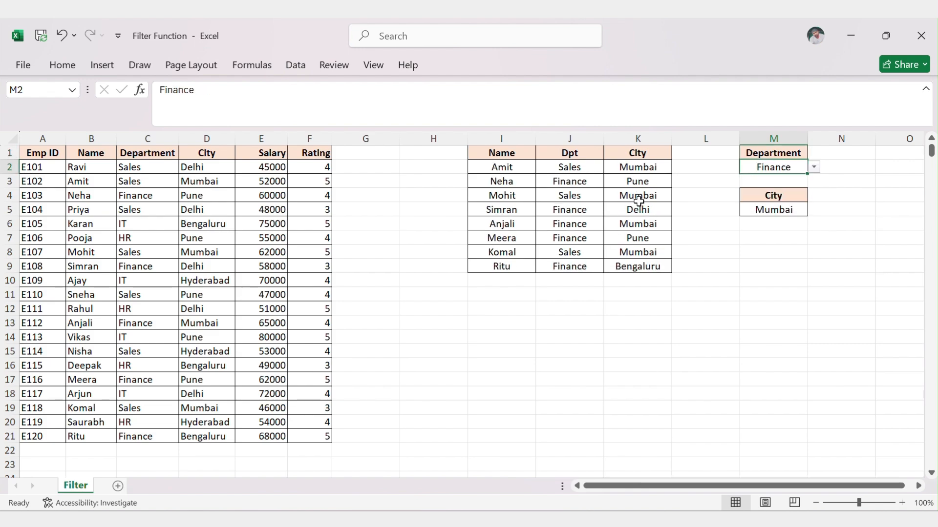